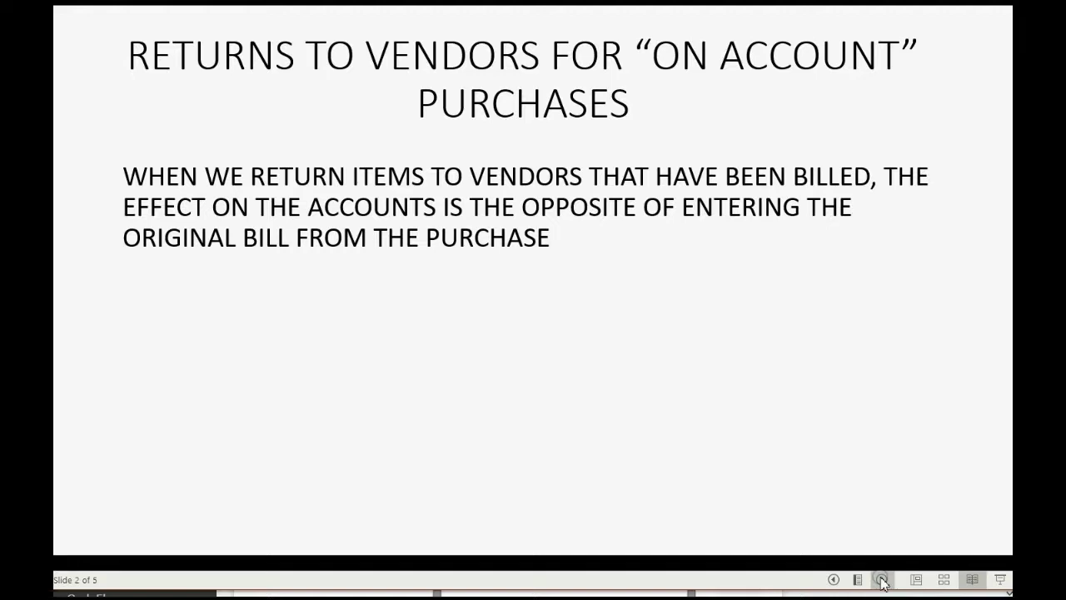
left_click(882, 580)
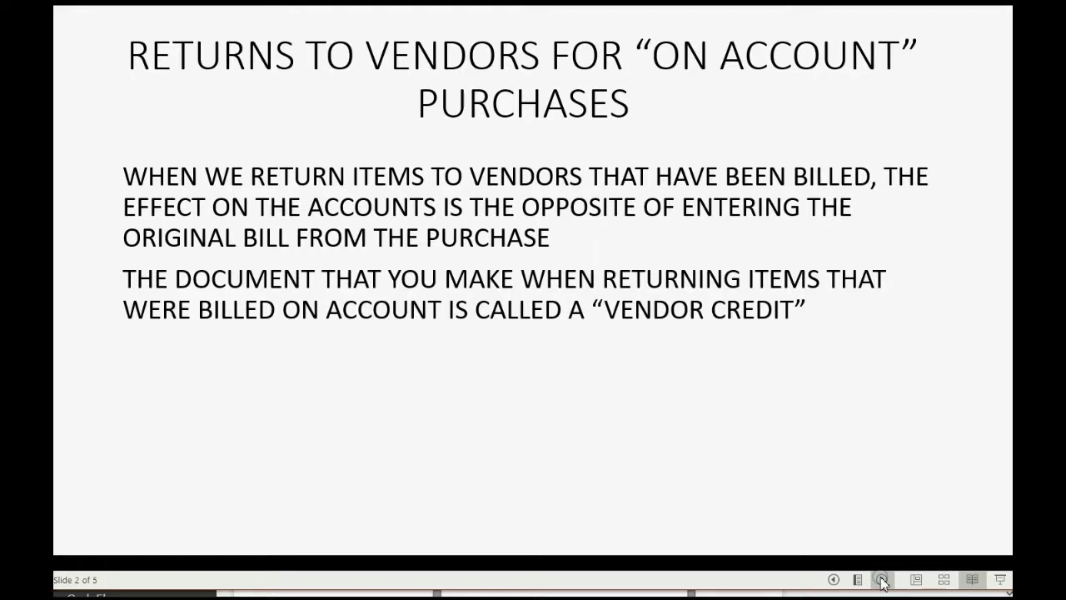
left_click(882, 581)
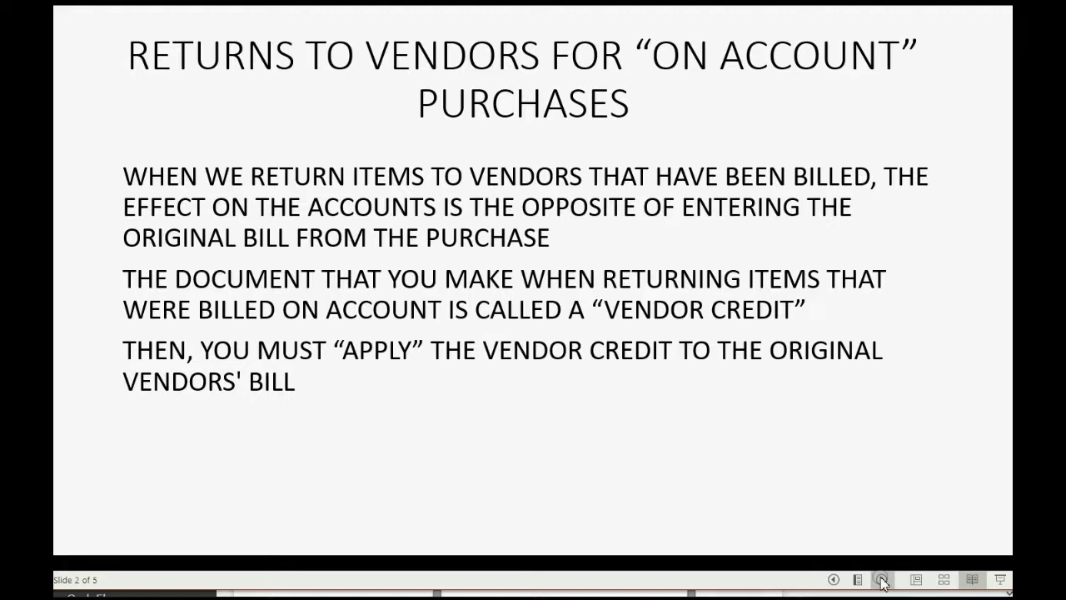
left_click(882, 580)
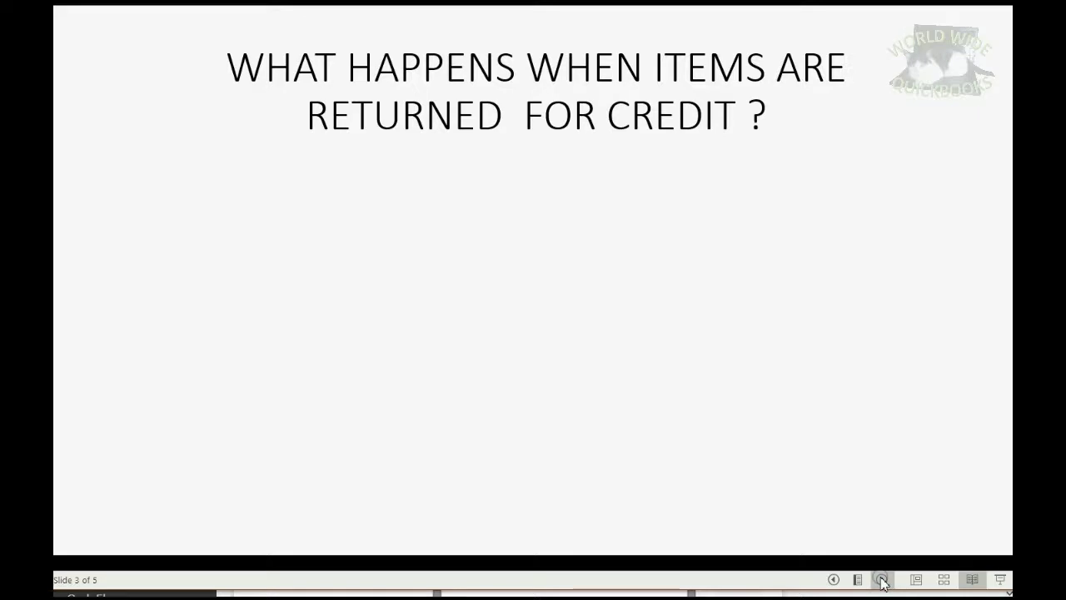
left_click(881, 580)
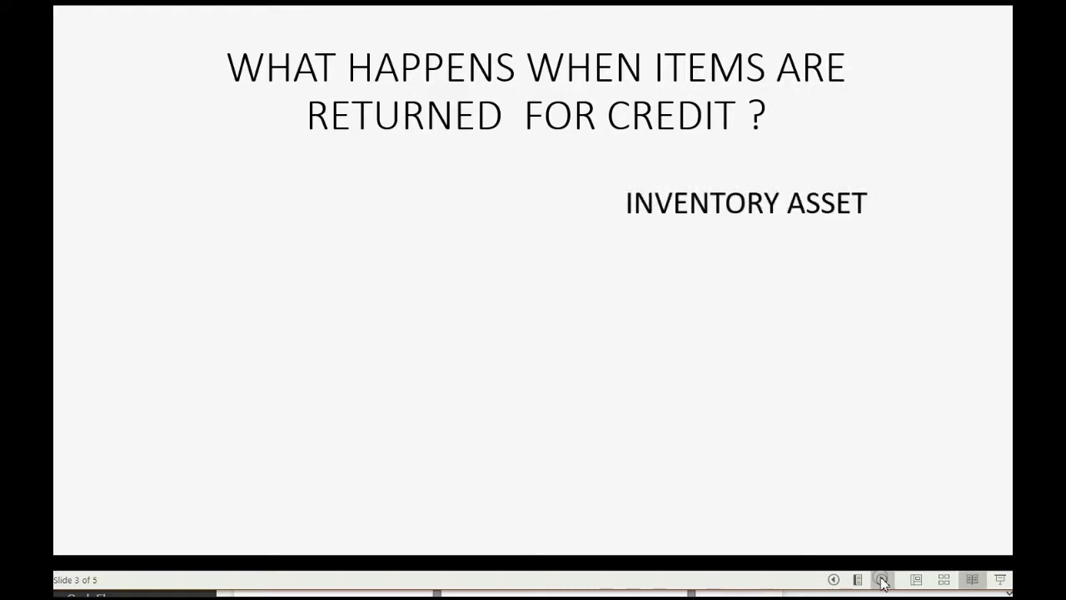
left_click(882, 581)
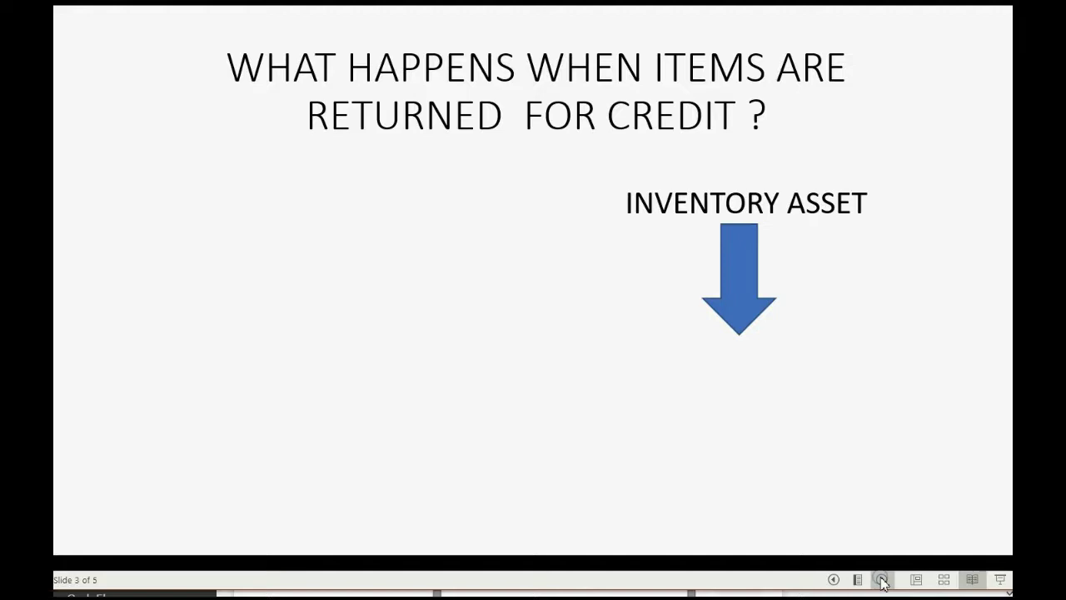
left_click(882, 580)
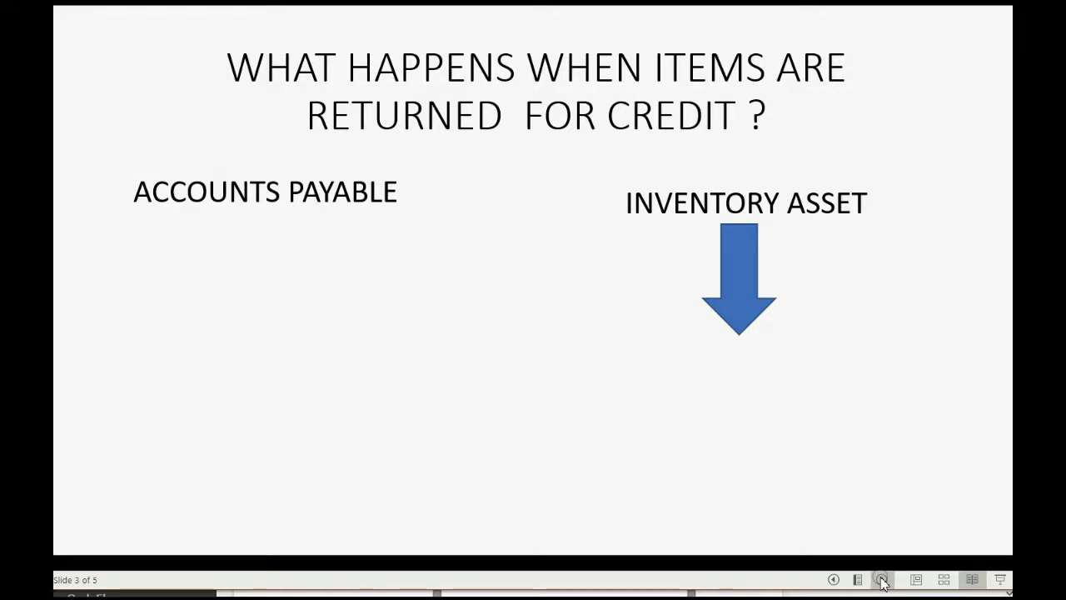
left_click(881, 580)
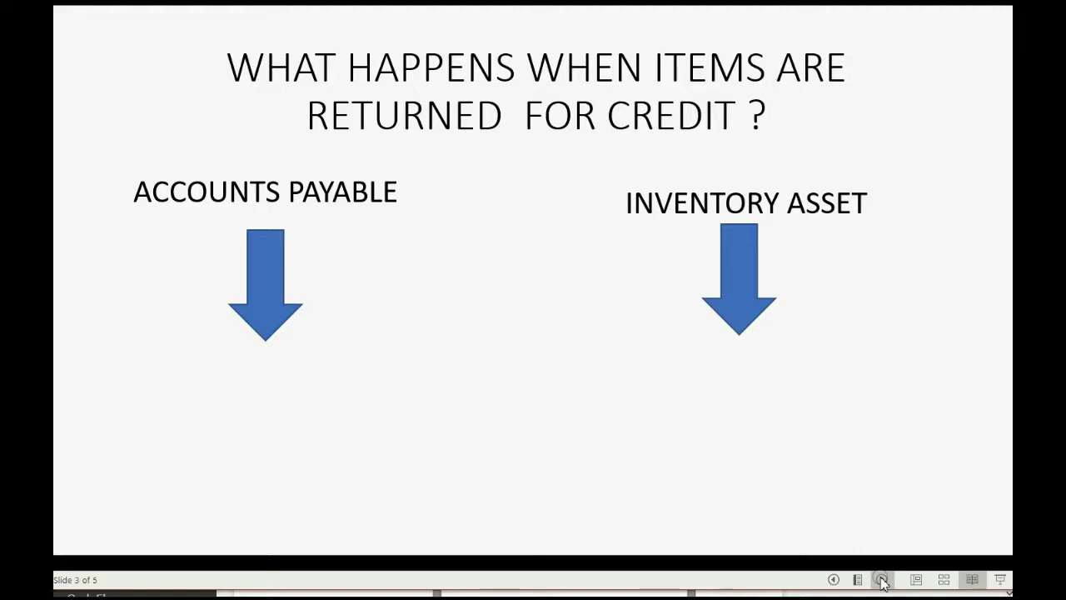
left_click(881, 579)
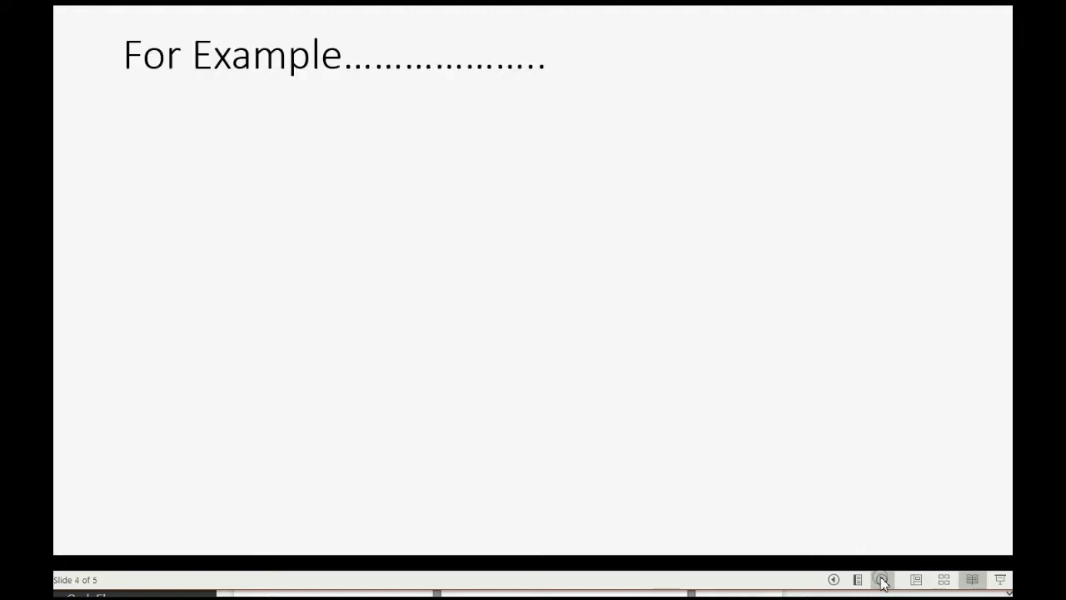
left_click(882, 579)
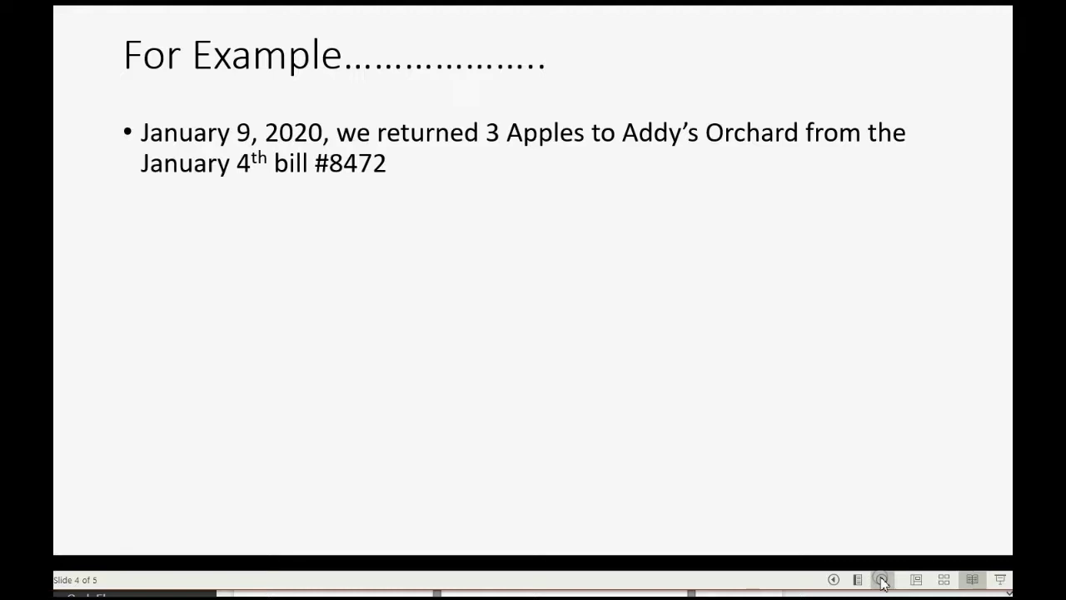
key("Right")
key("Left")
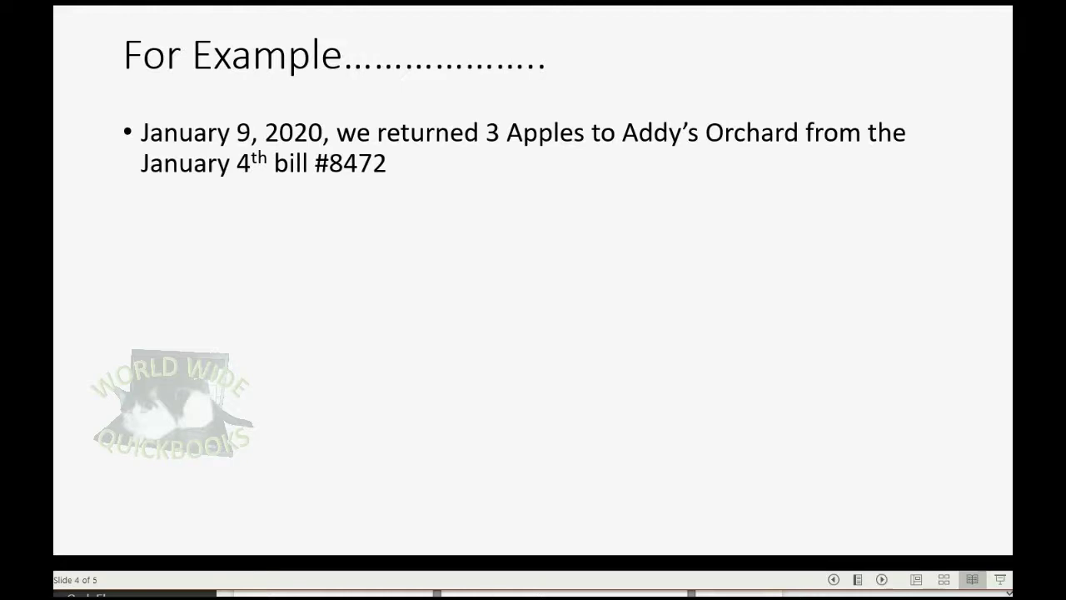
Switch to QuickBooks Online and start a new vendor credit
left_click(250, 596)
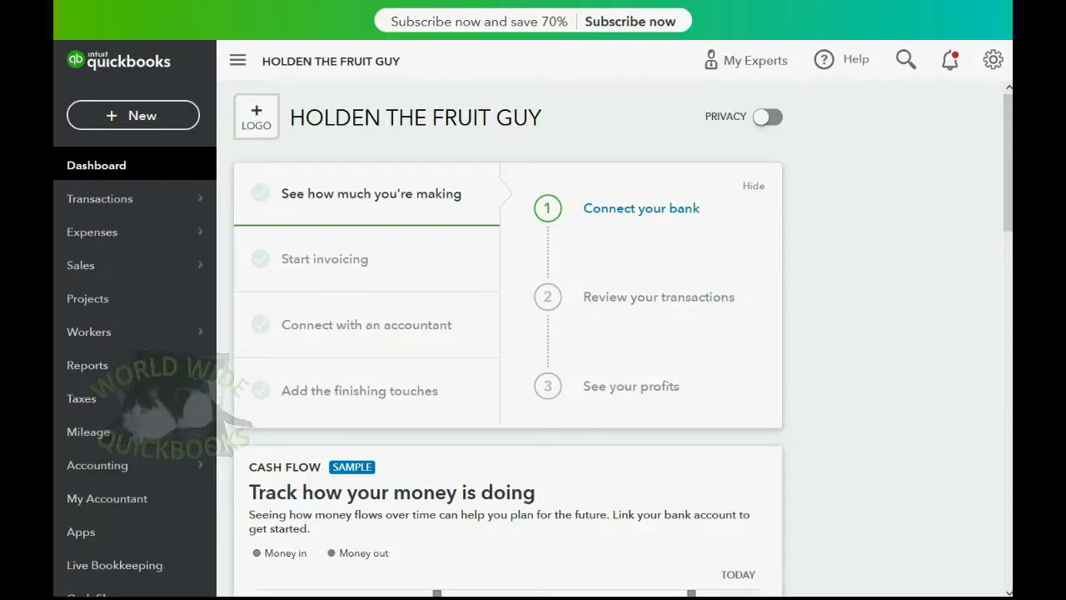
left_click(150, 115)
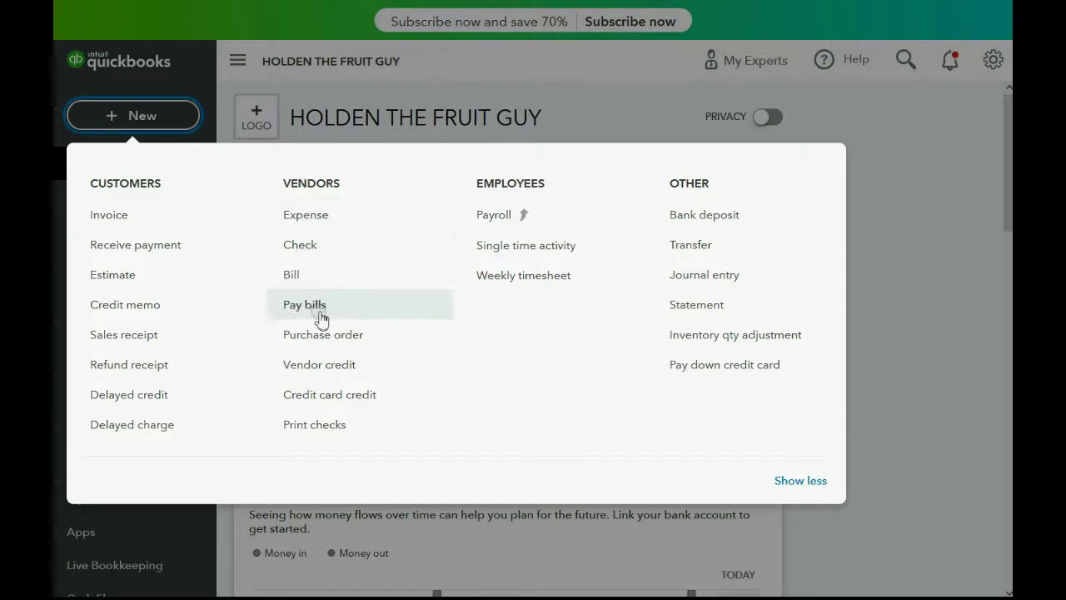
left_click(329, 368)
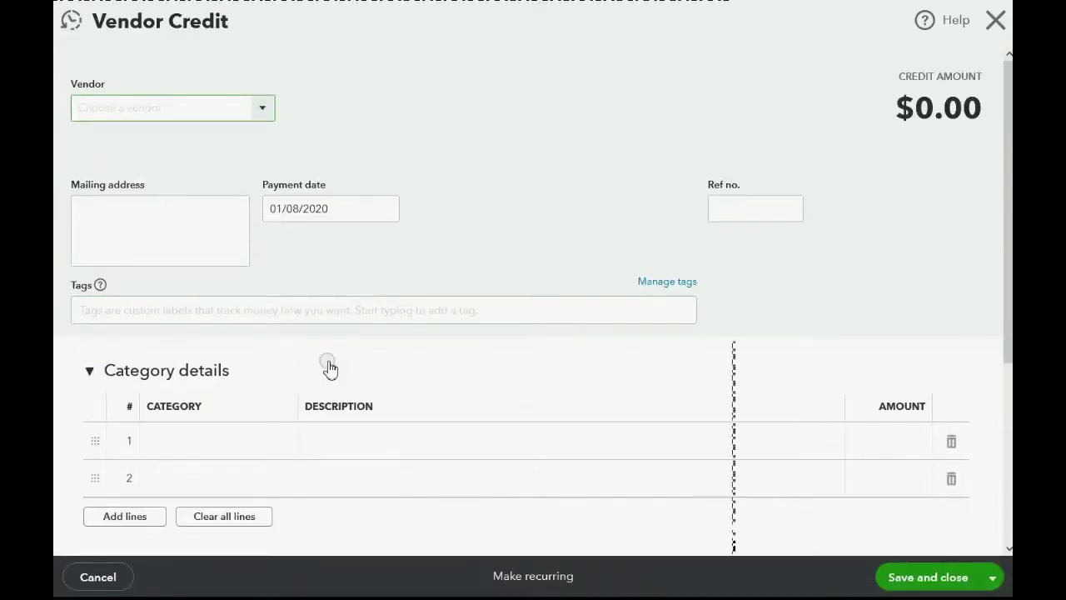
Set the vendor credit's payment date to 01/09/2020 and choose ADDY'S ORCHARD as the vendor
left_click(385, 209)
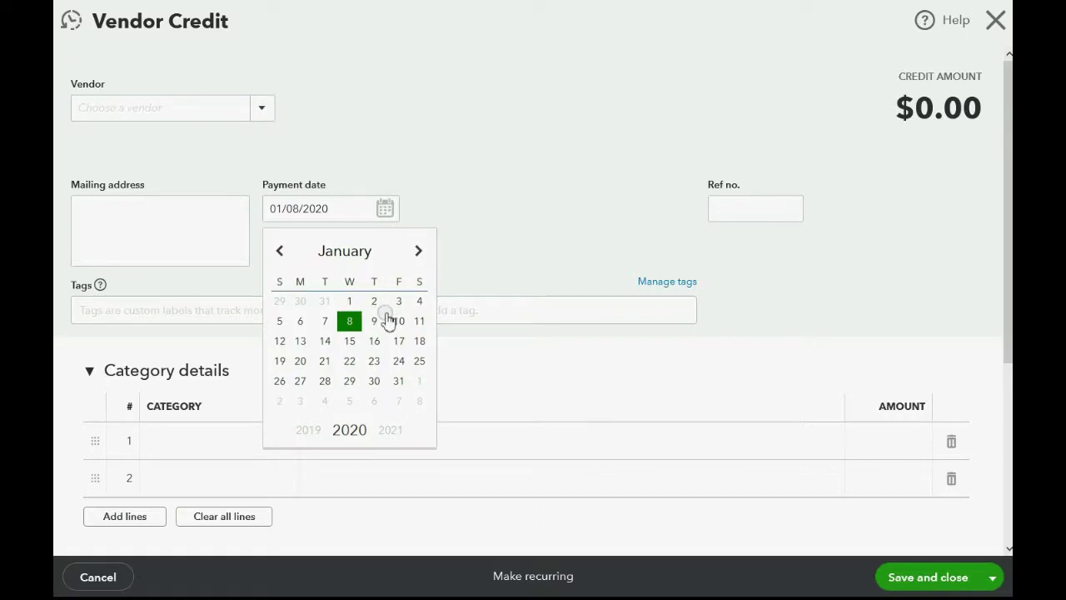
left_click(377, 322)
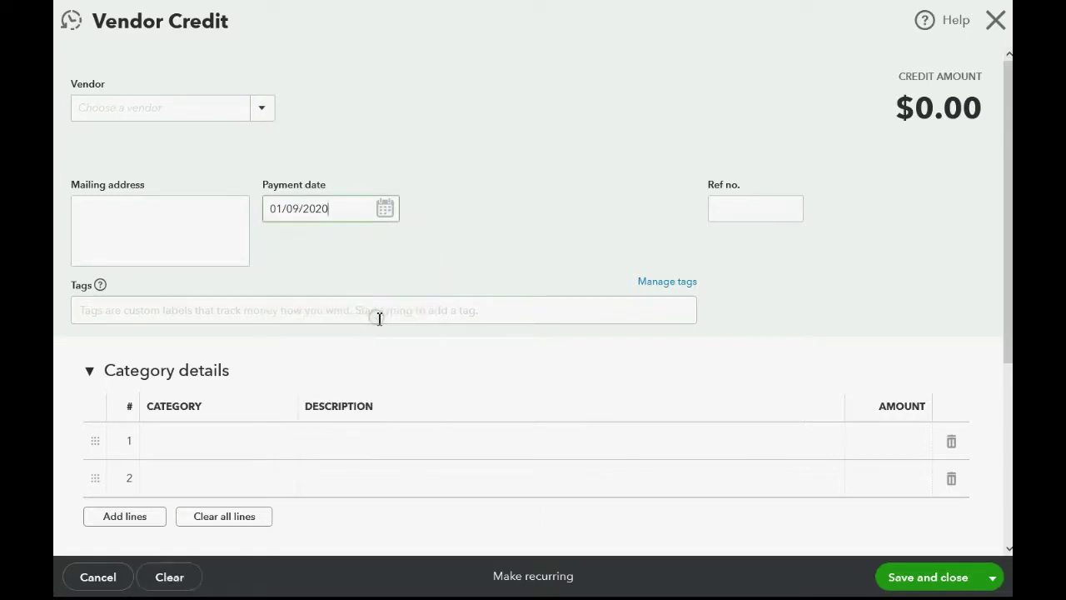
left_click(264, 110)
left_click(208, 176)
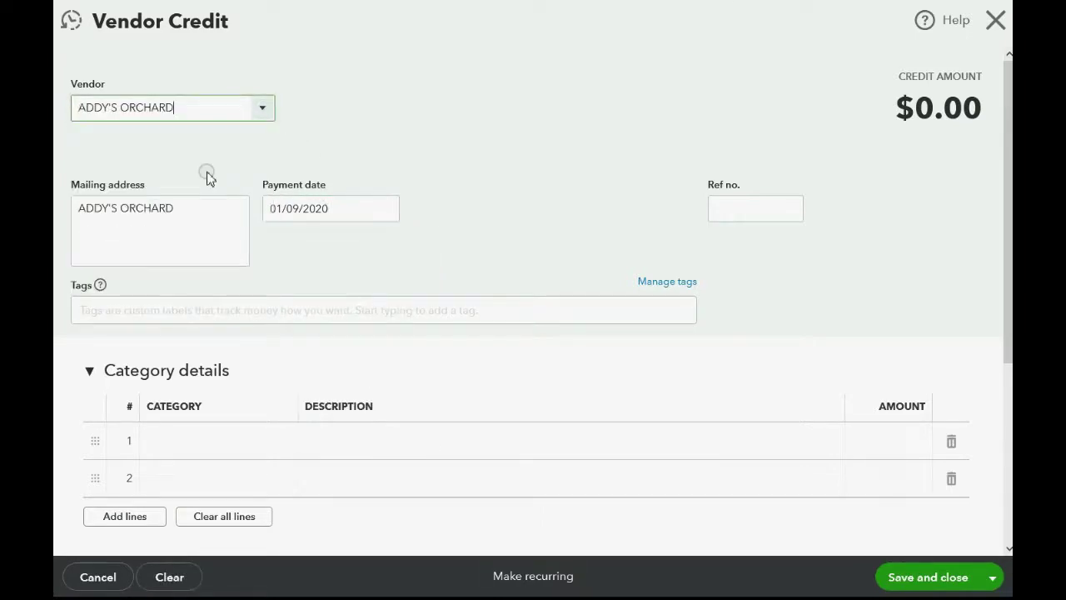
left_click(385, 212)
left_click(261, 108)
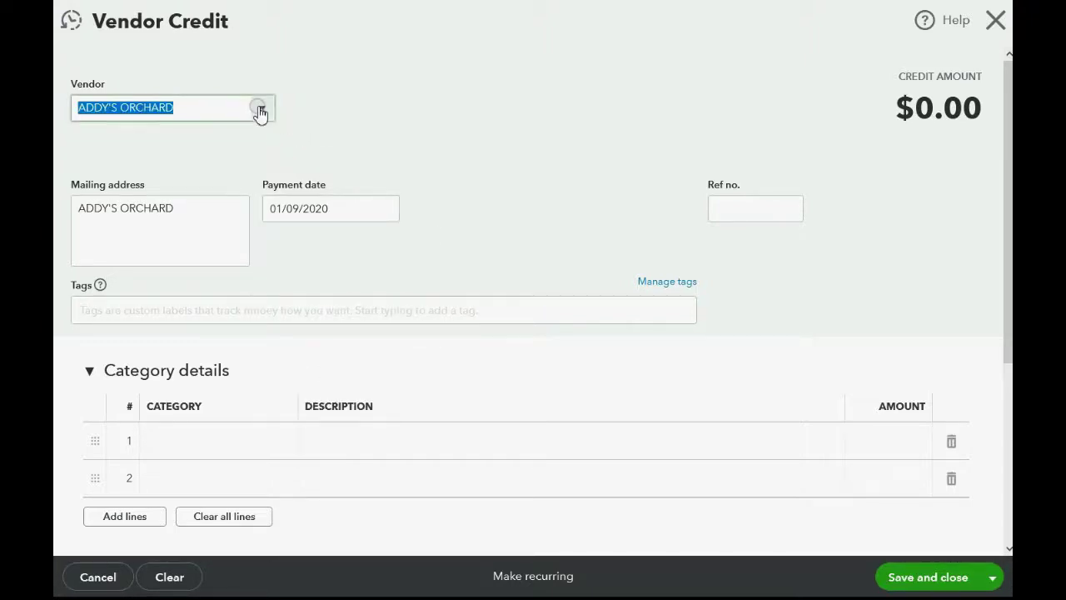
left_click(232, 172)
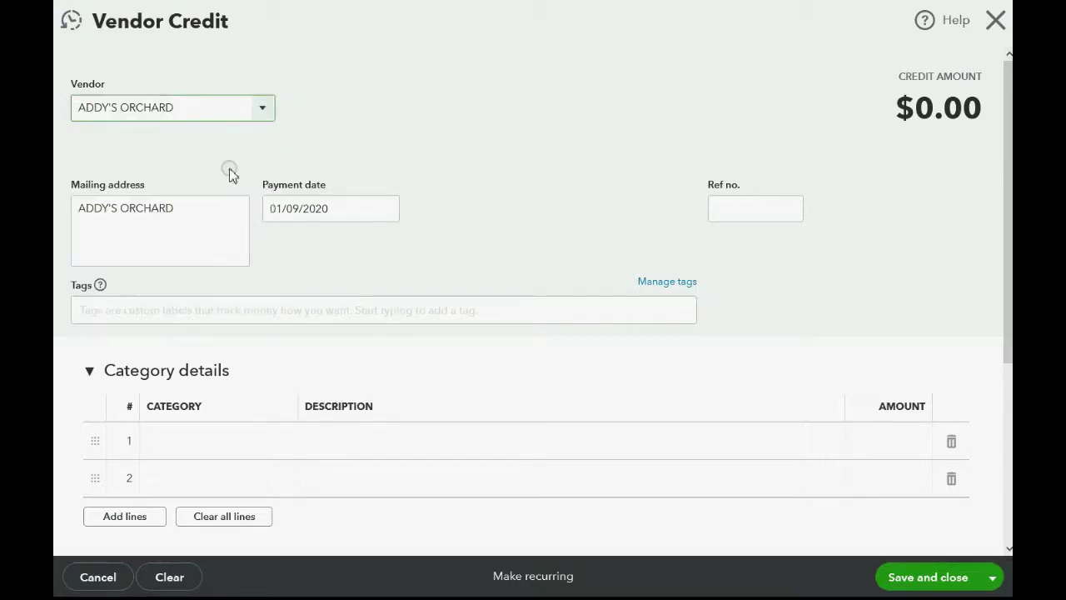
Collapse the category details of the vendor credit and expand its item details
scroll(321, 197, "down", 1)
scroll(259, 267, "down", 1)
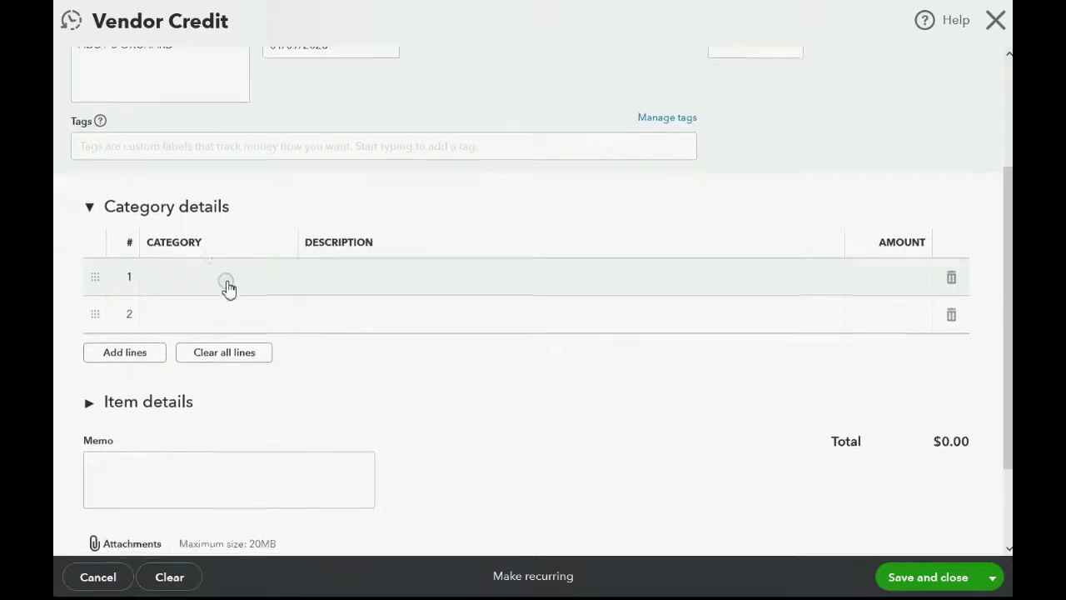
left_click(89, 204)
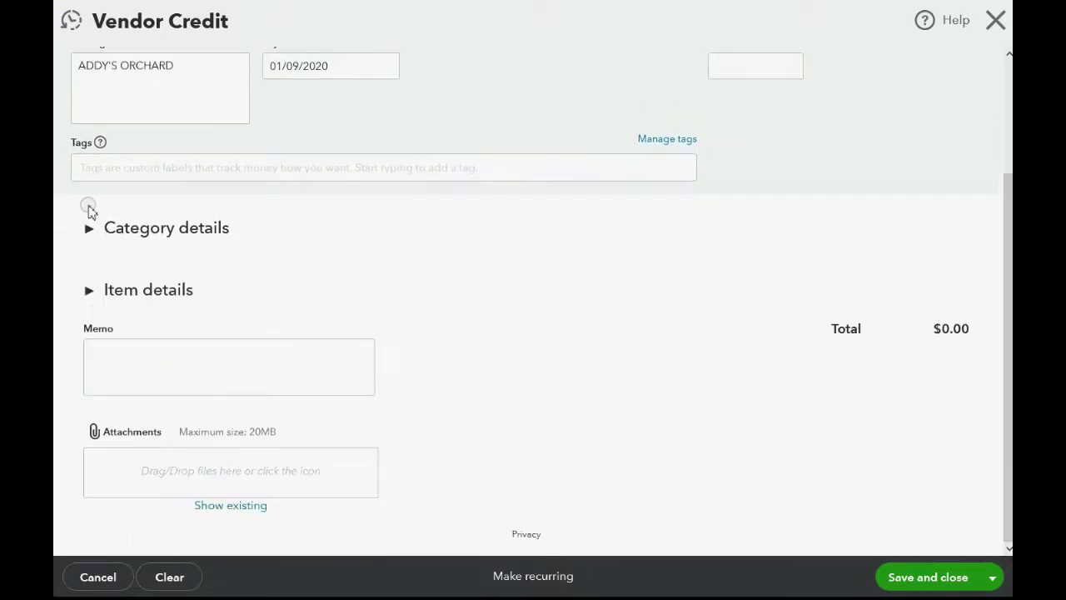
left_click(89, 289)
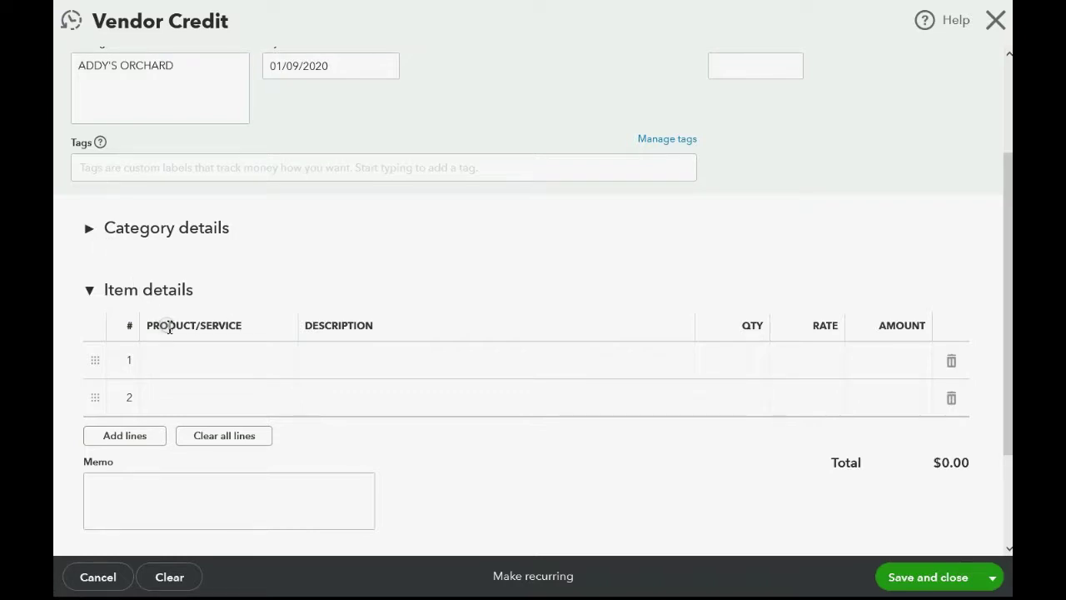
Enter APPLES with a quantity of 3 on the first item line, then save and close the vendor credit
left_click(178, 361)
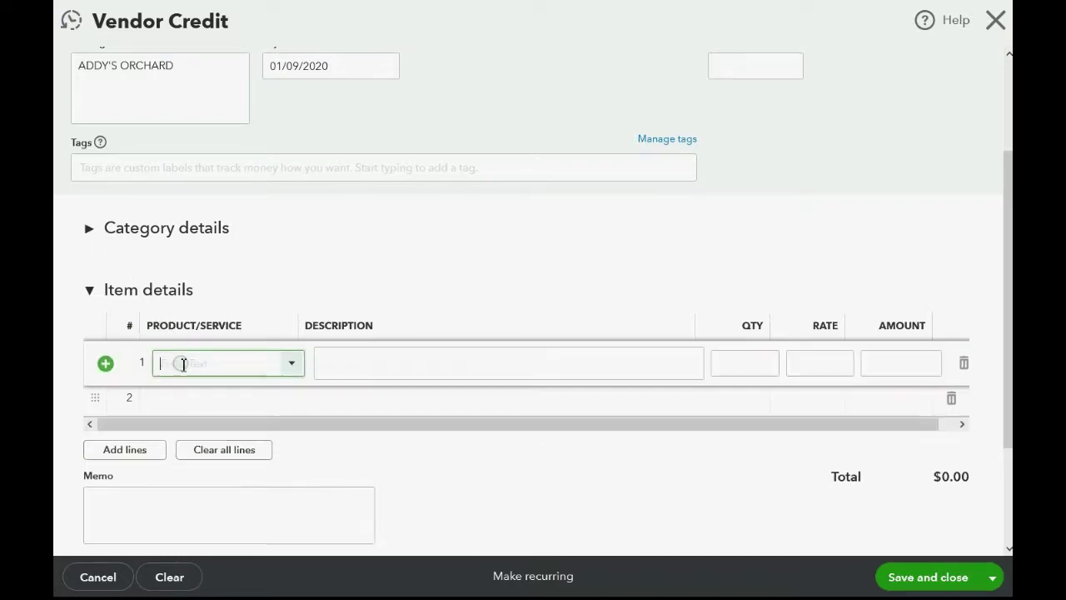
left_click(296, 366)
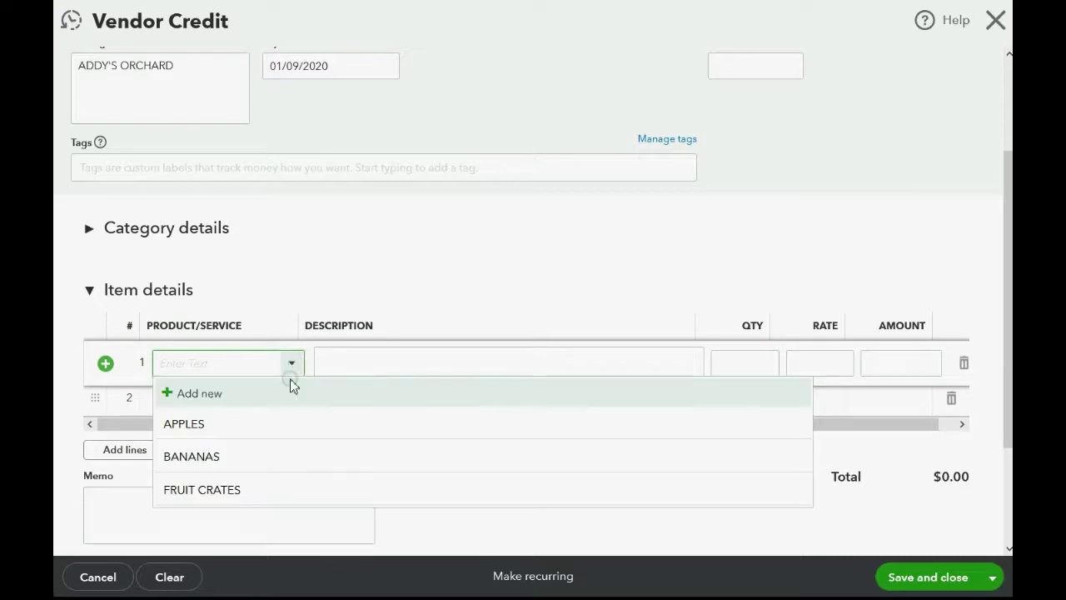
left_click(288, 423)
left_click(738, 364)
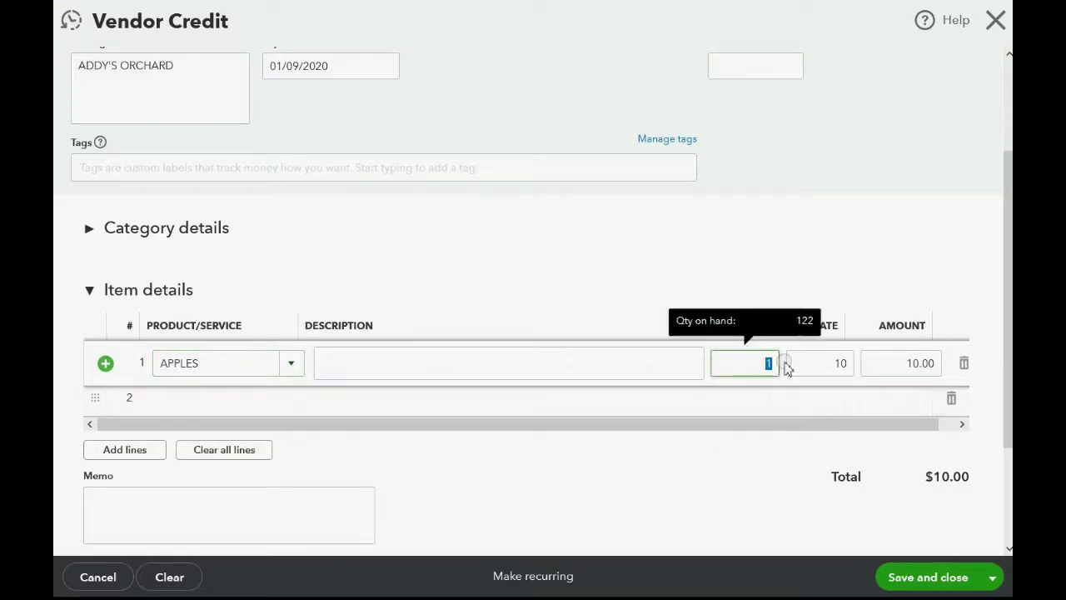
type("3")
left_click(788, 369)
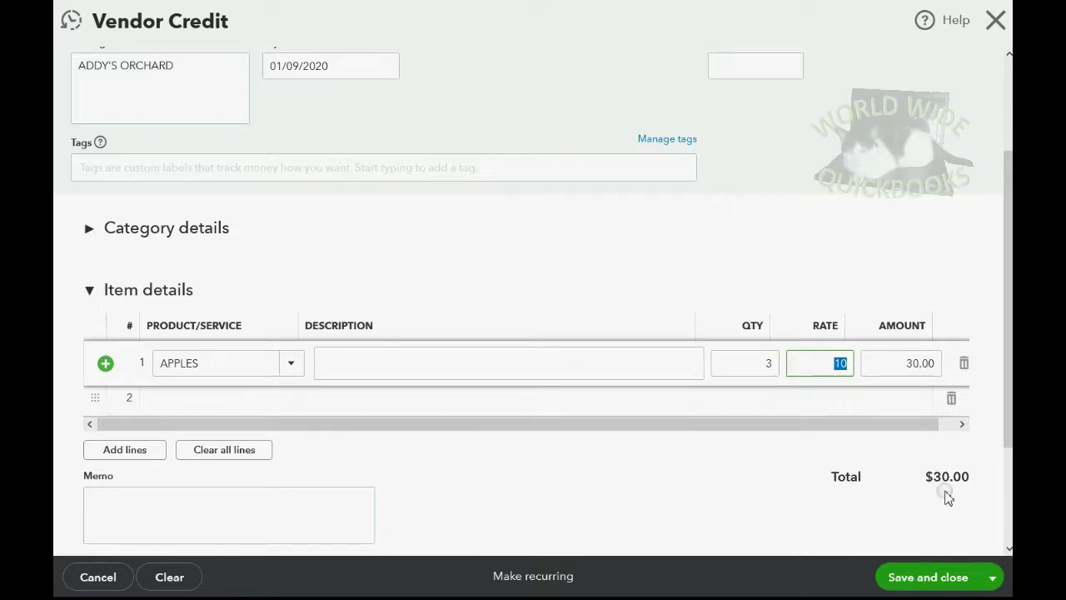
left_click(929, 580)
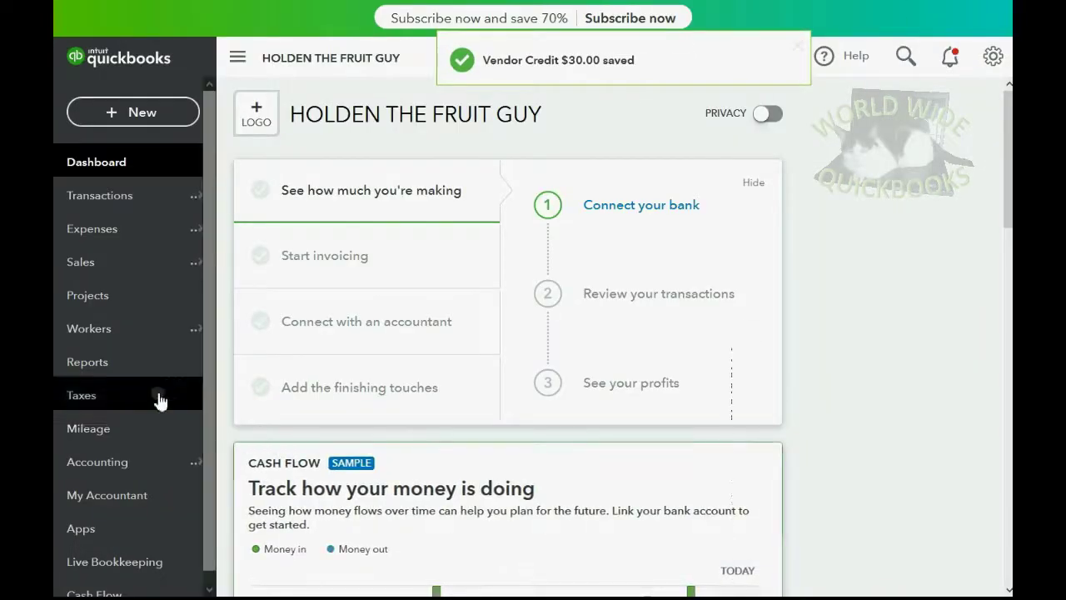
Open the custom Trial Balance report and bring its account balances into view
left_click(119, 371)
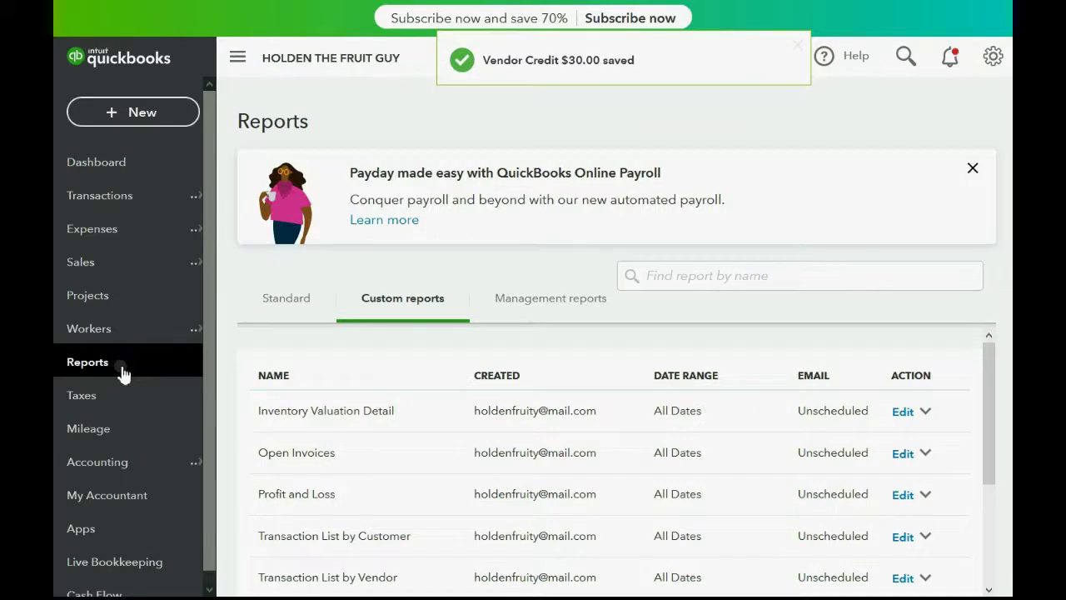
scroll(405, 411, "down", 2)
left_click(304, 462)
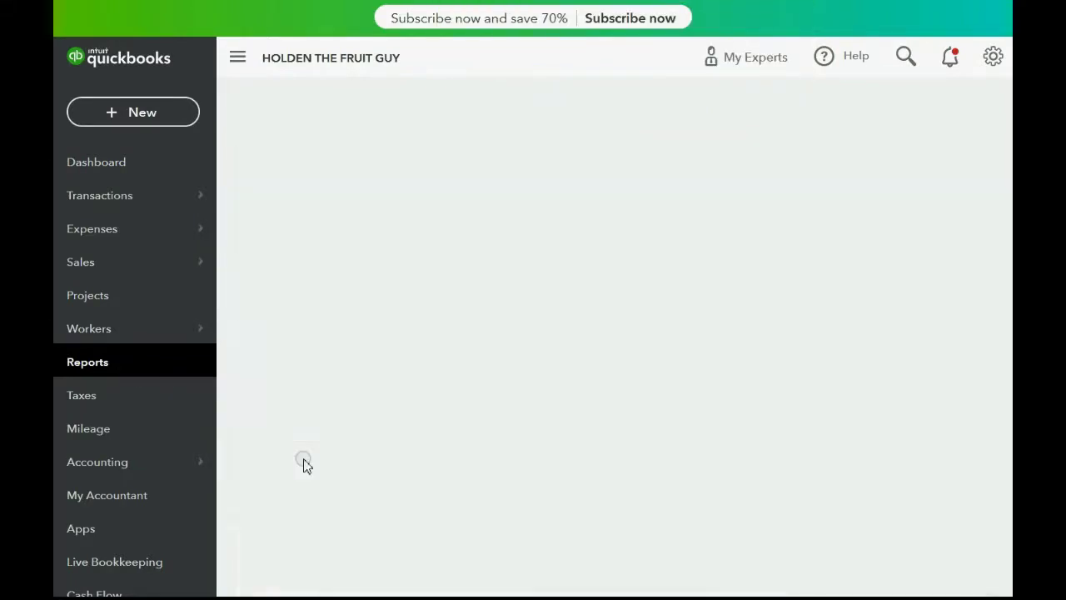
scroll(398, 377, "down", 2)
scroll(399, 376, "down", 1)
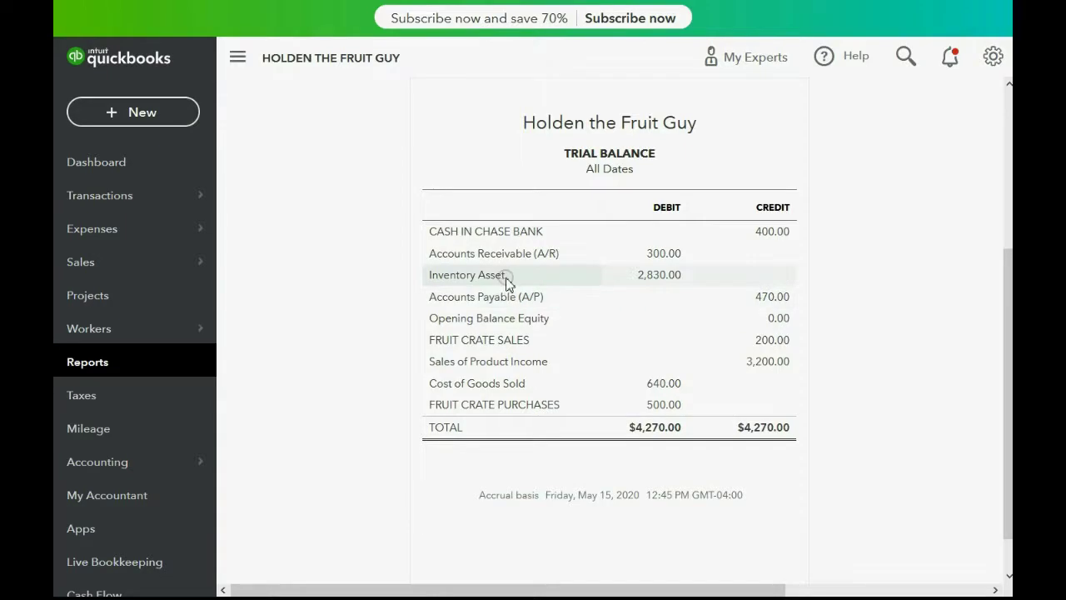
Open the transactions behind the Inventory Asset balance and examine the amount and running balance of the 01/09/2020 vendor credit
left_click(648, 280)
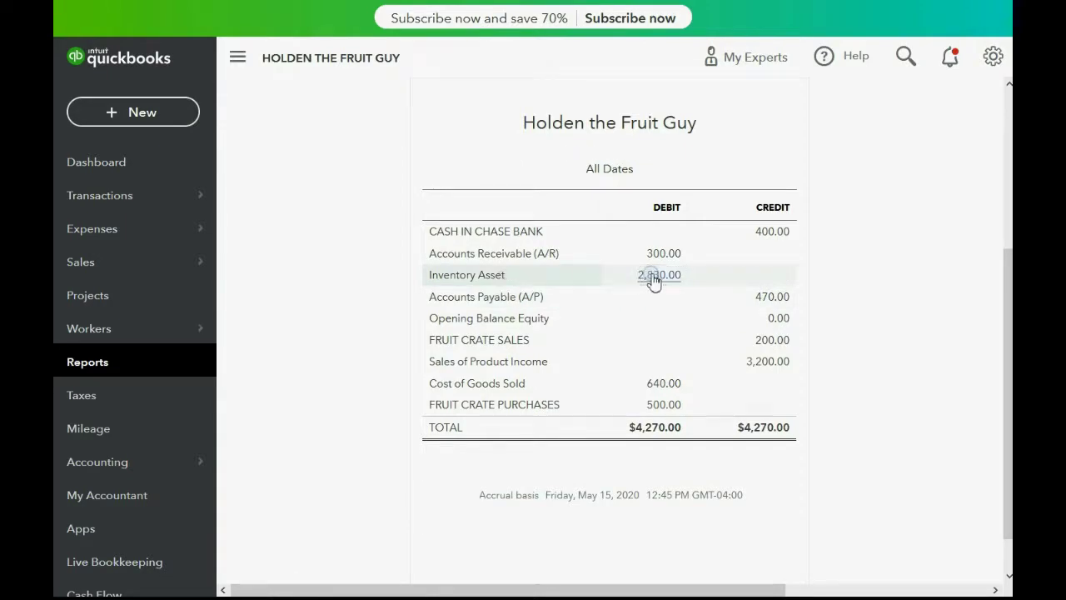
scroll(558, 242, "down", 4)
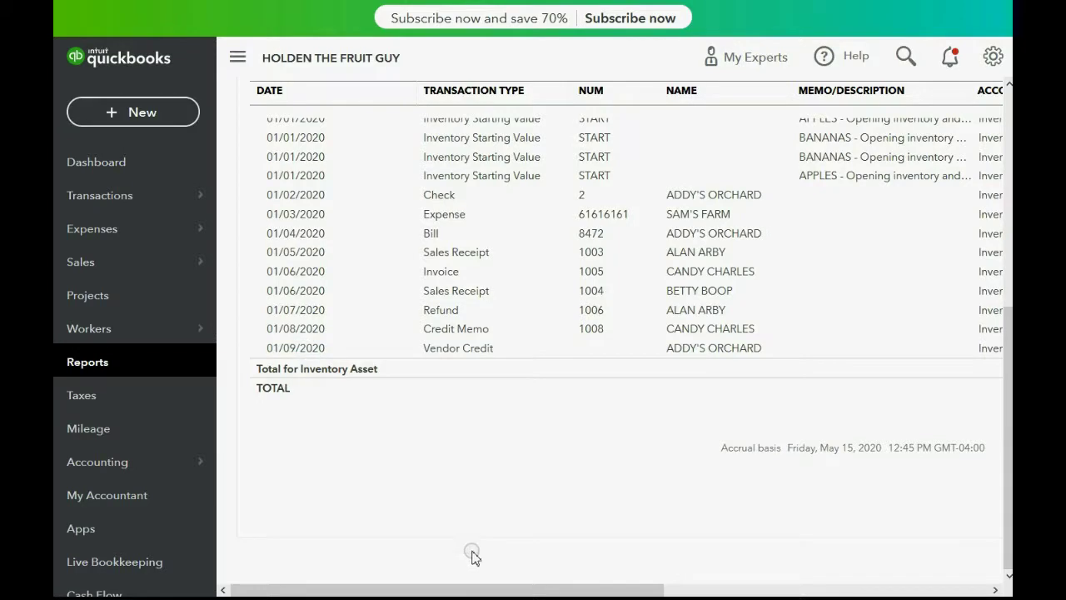
left_click_drag(480, 588, 735, 590)
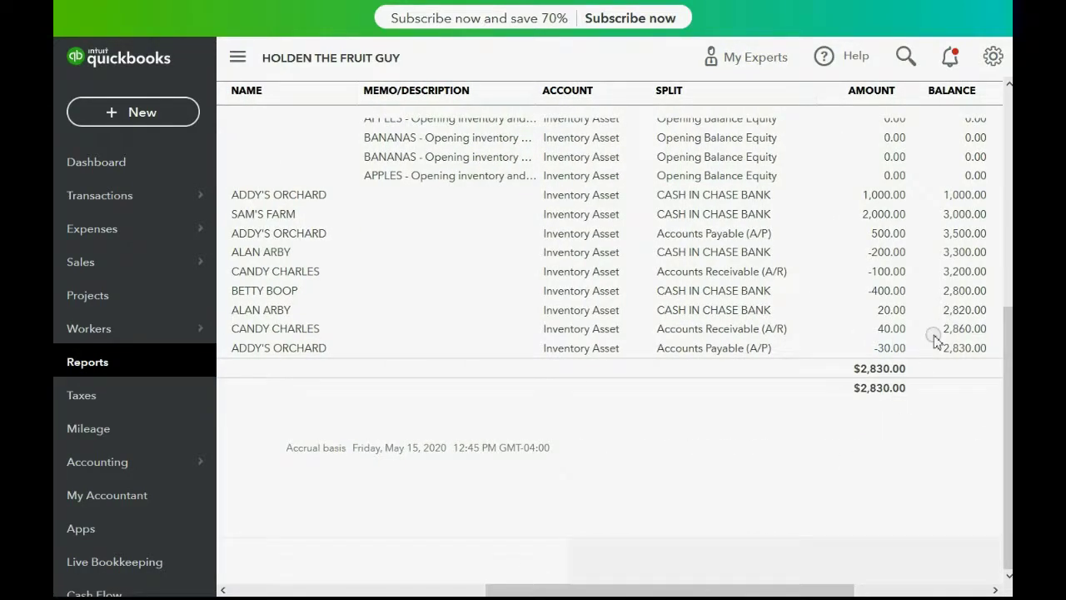
Return to the custom Trial Balance report and open the transactions behind the Accounts Payable (A/P) balance
left_click(88, 365)
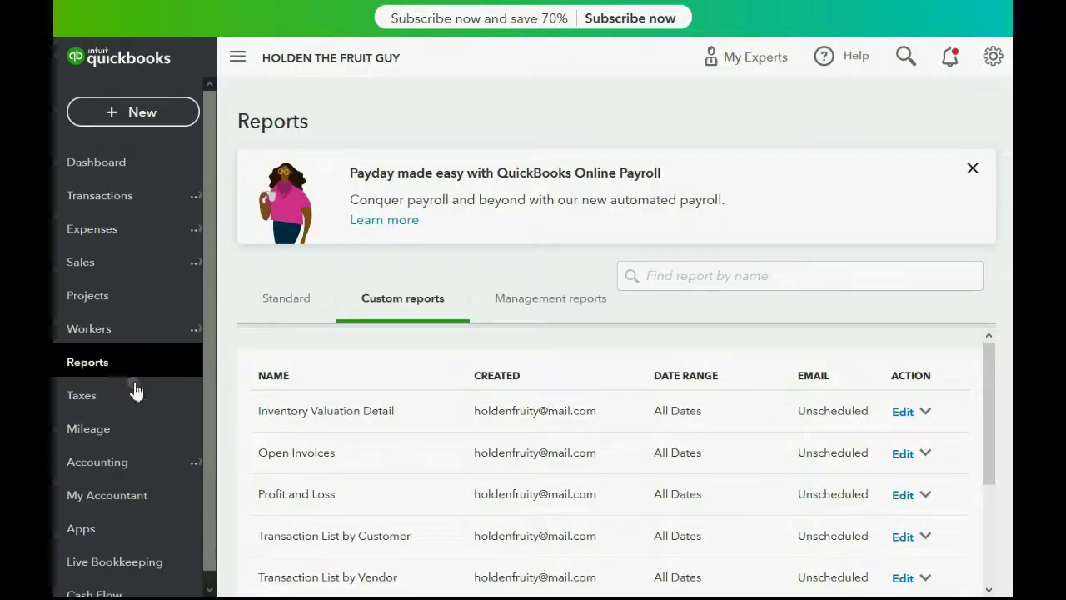
scroll(291, 475, "down", 1)
left_click(298, 537)
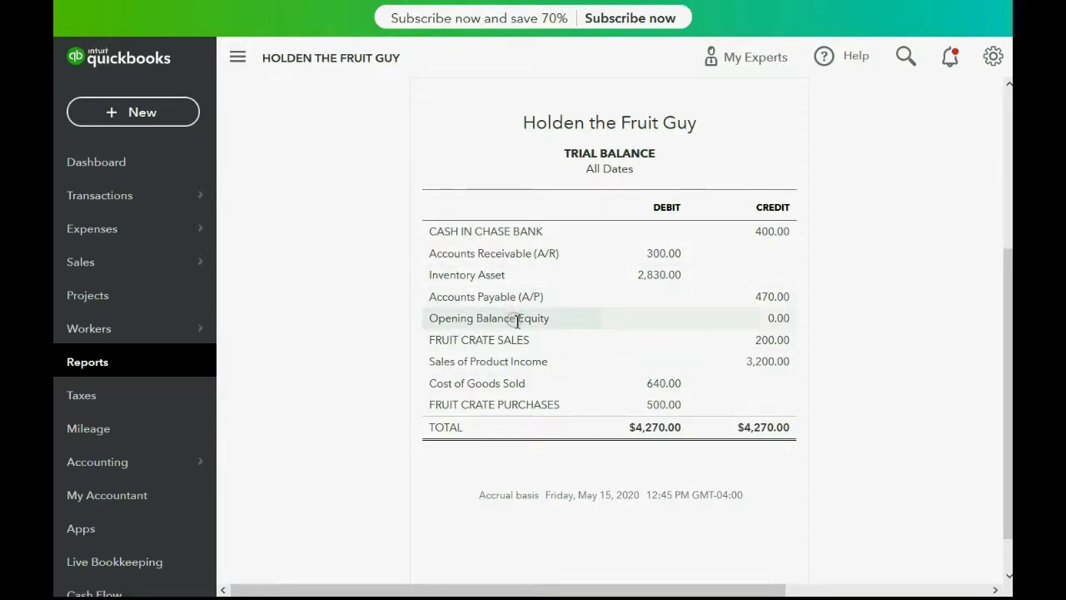
left_click(772, 297)
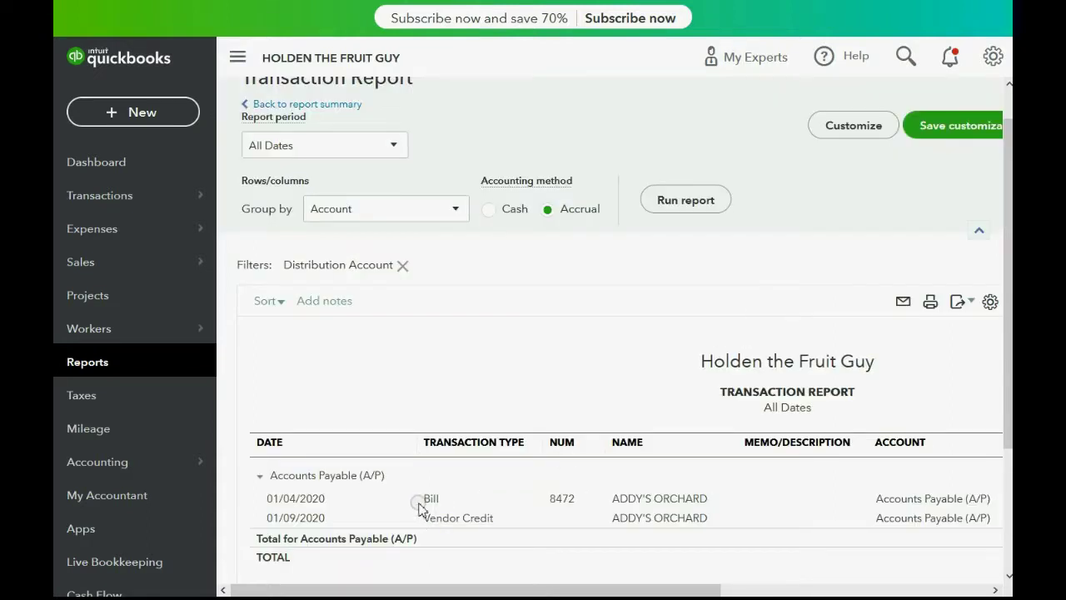
Examine the vendor credit's amount and balance in Accounts Payable (A/P), then its APPLES entry in the custom Inventory Valuation Detail report
left_click_drag(428, 589, 665, 593)
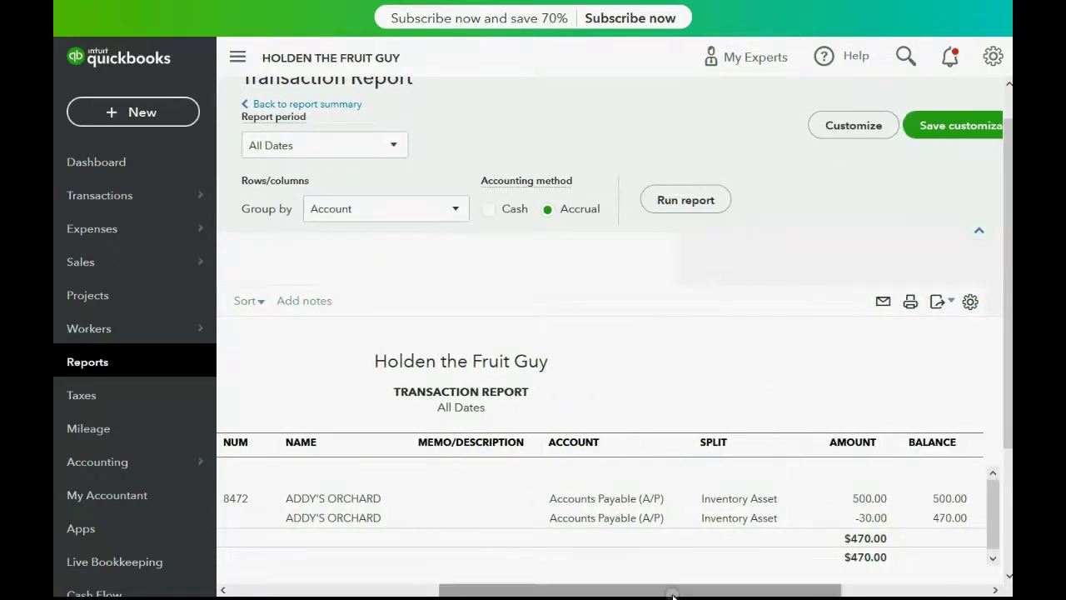
left_click(127, 364)
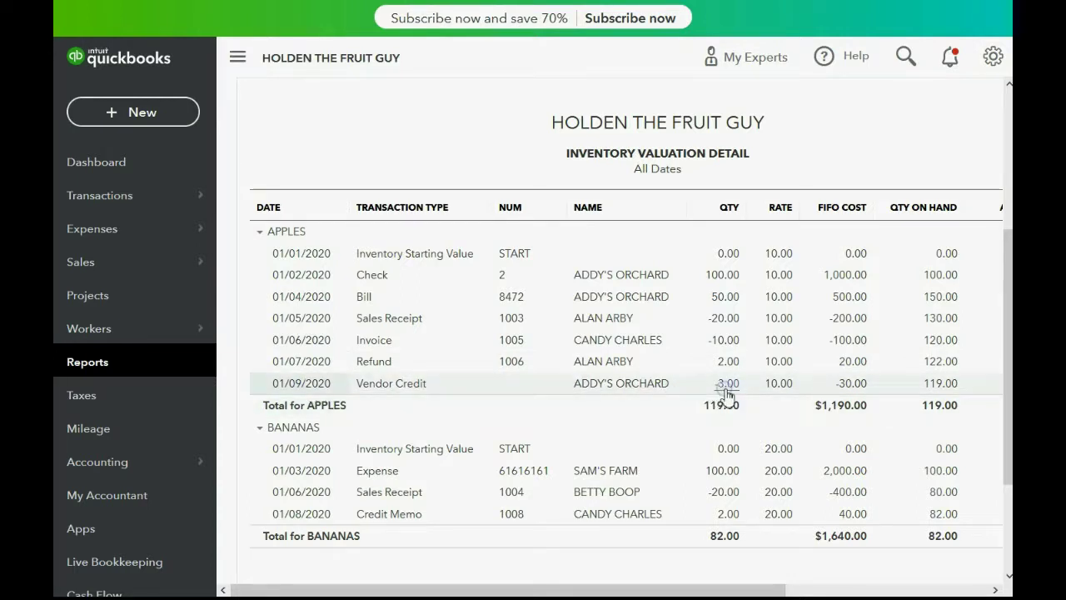
left_click(400, 385)
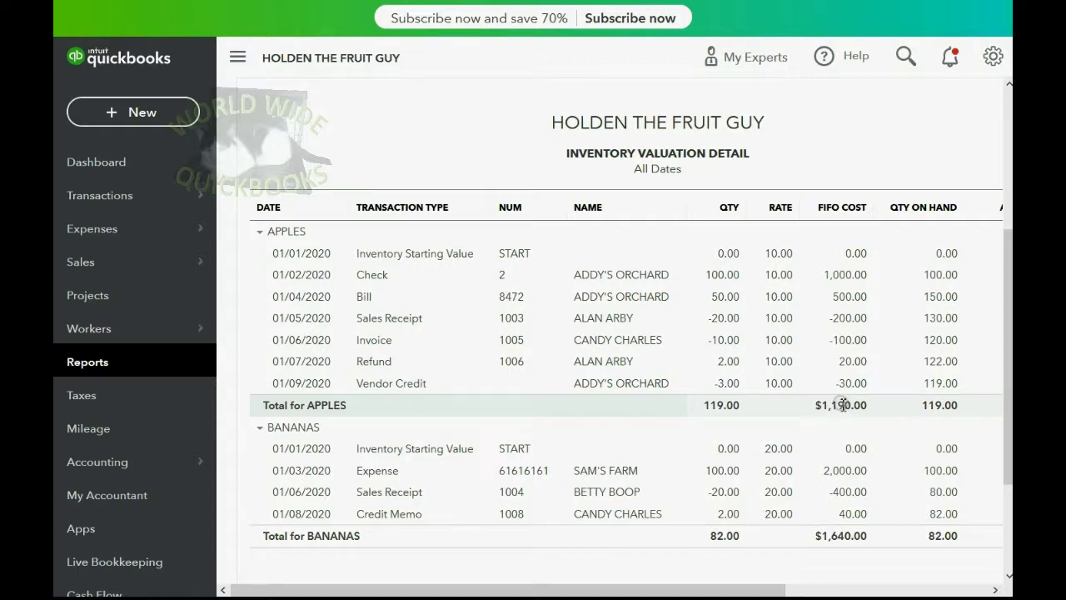
Open the custom Unpaid Bills report and examine the bill and vendor credit listed for Addy's Orchard
left_click(114, 367)
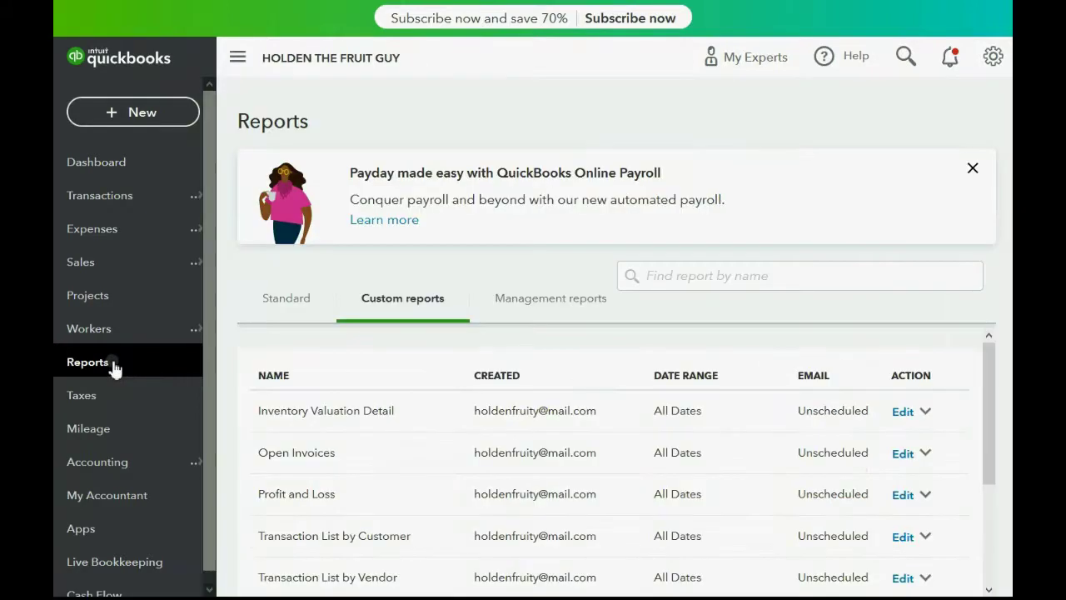
scroll(308, 454, "down", 1)
scroll(307, 462, "down", 2)
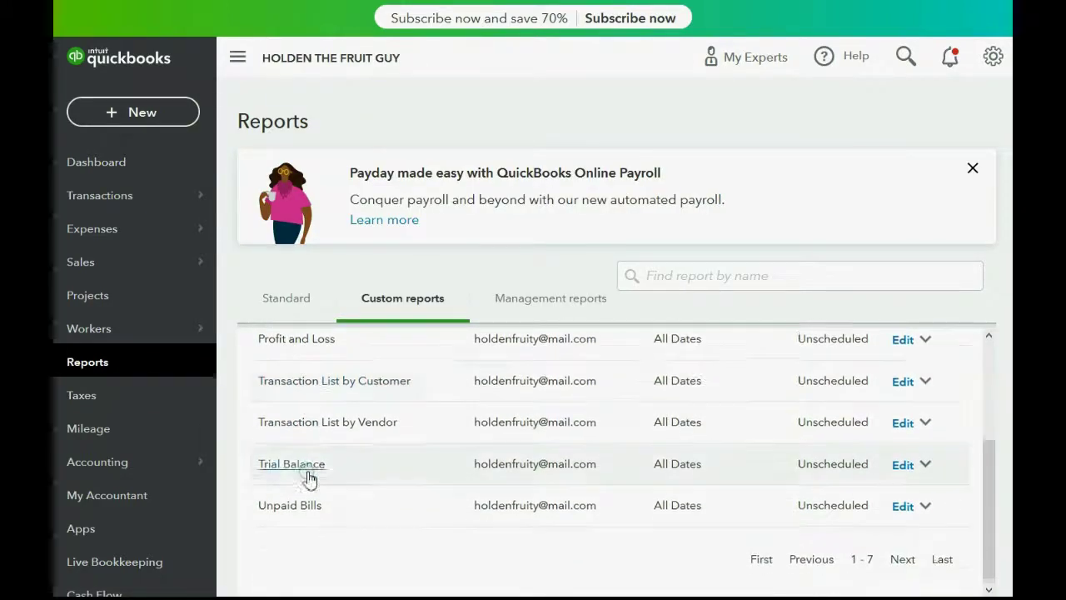
left_click(302, 504)
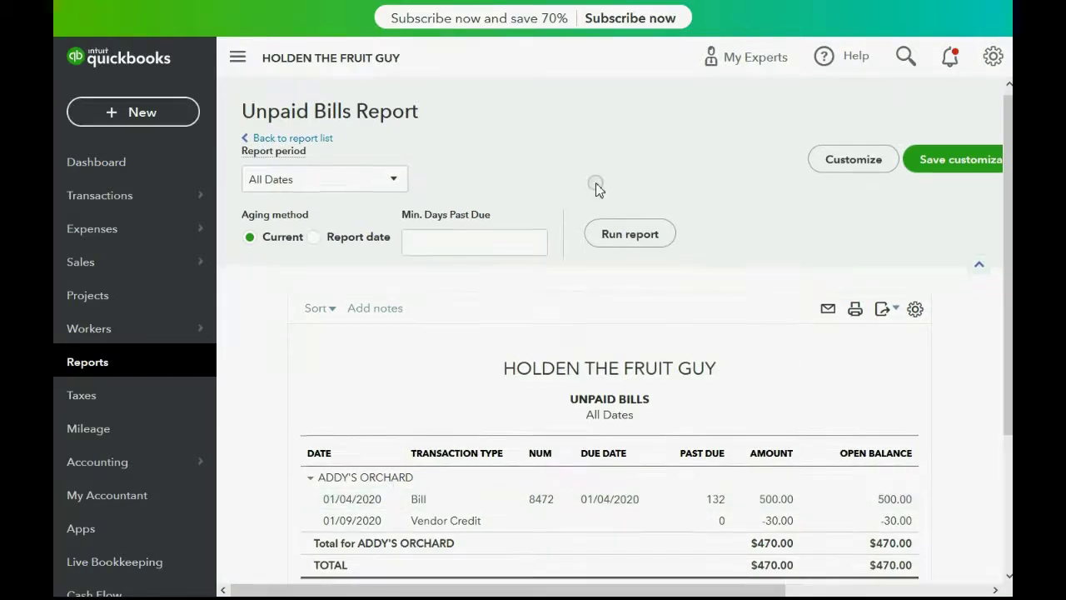
scroll(595, 186, "down", 2)
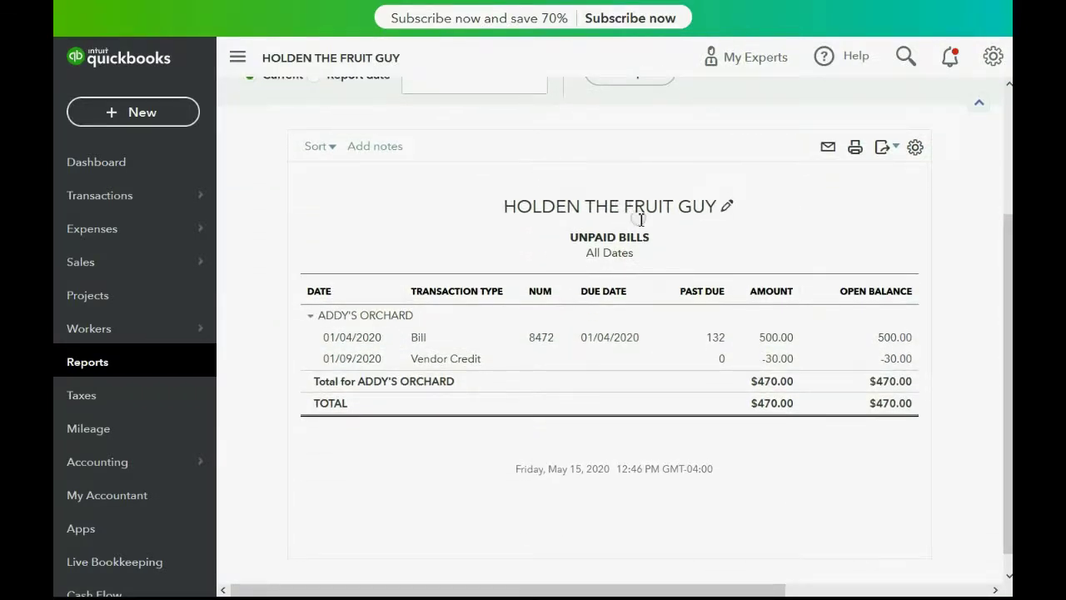
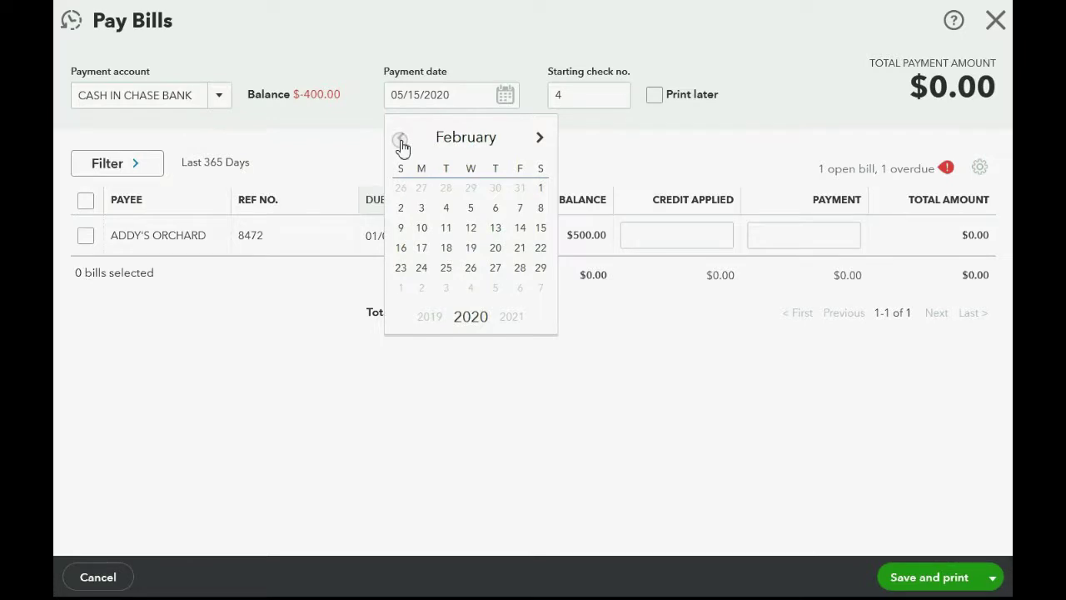
Set the bill payment date to 01/09/2020 and select the Addy's Orchard bill with the 30.00 vendor credit applied
left_click(495, 208)
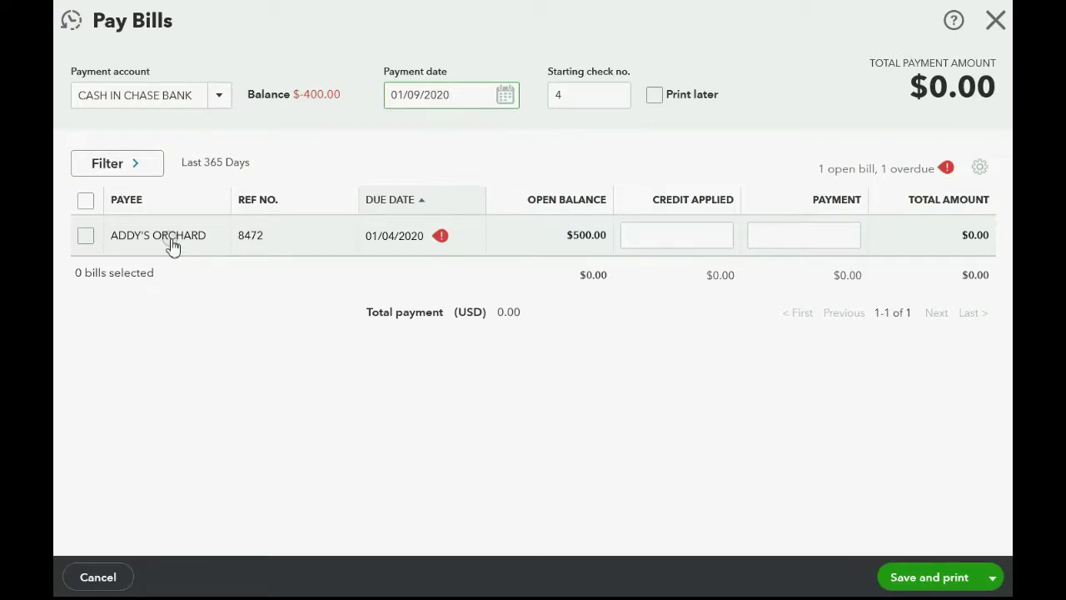
left_click(86, 236)
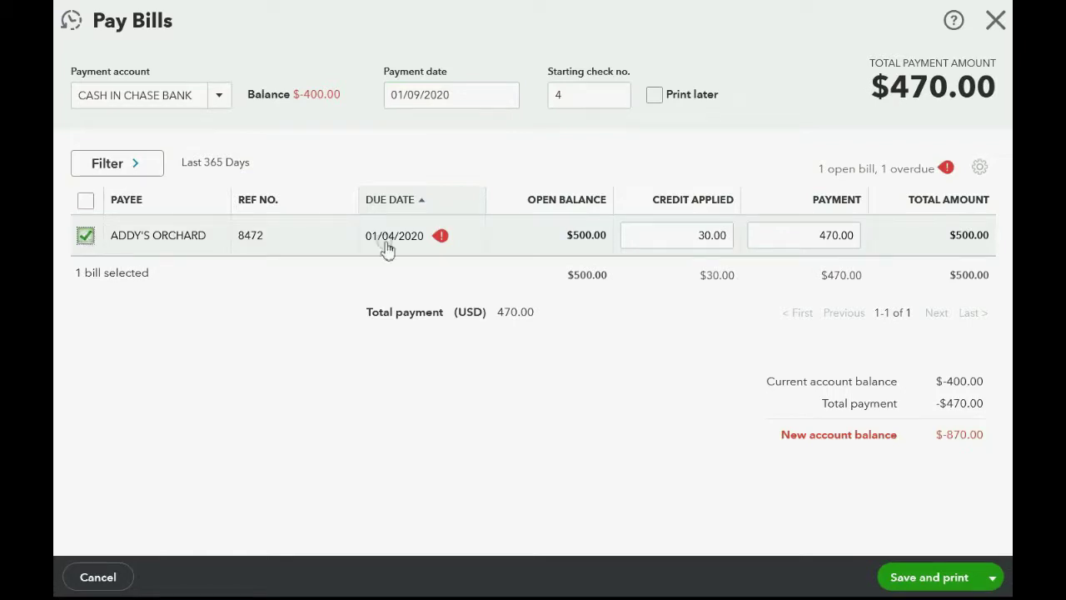
left_click(693, 239)
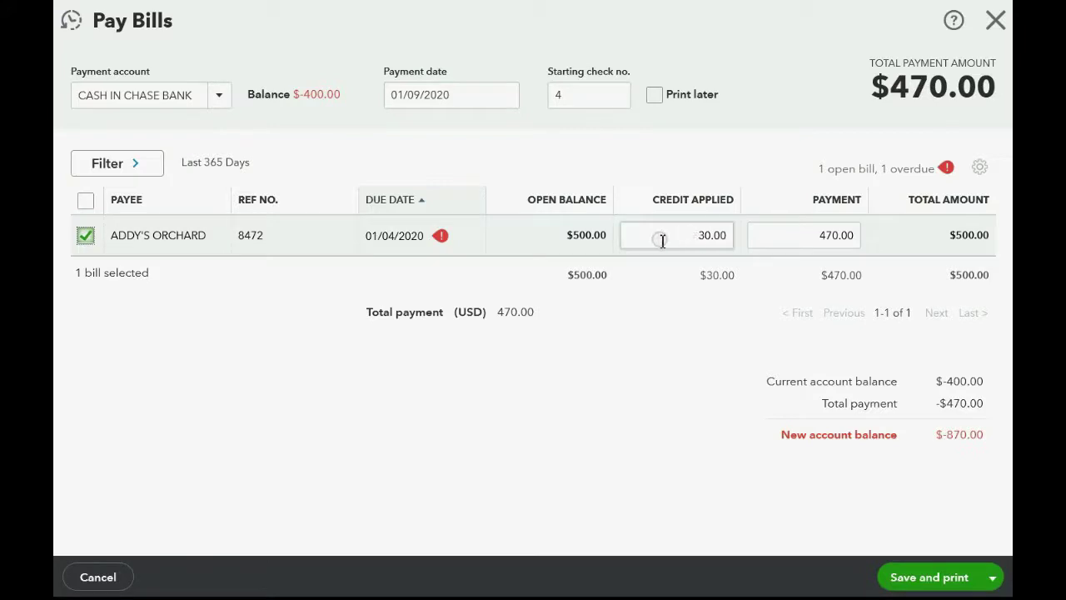
left_click(679, 237)
left_click(671, 235)
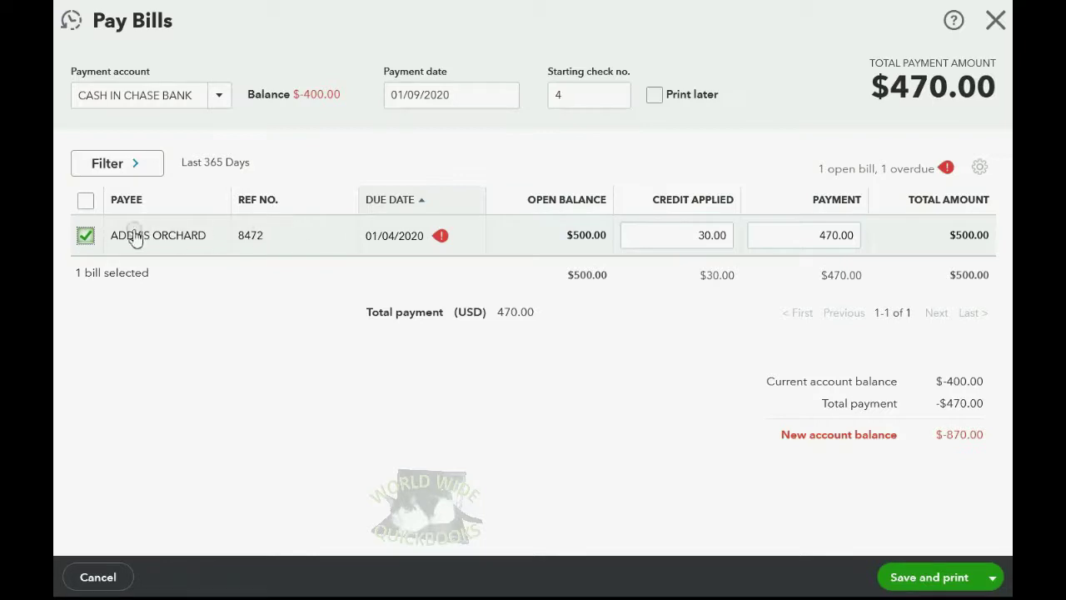
left_click(674, 239)
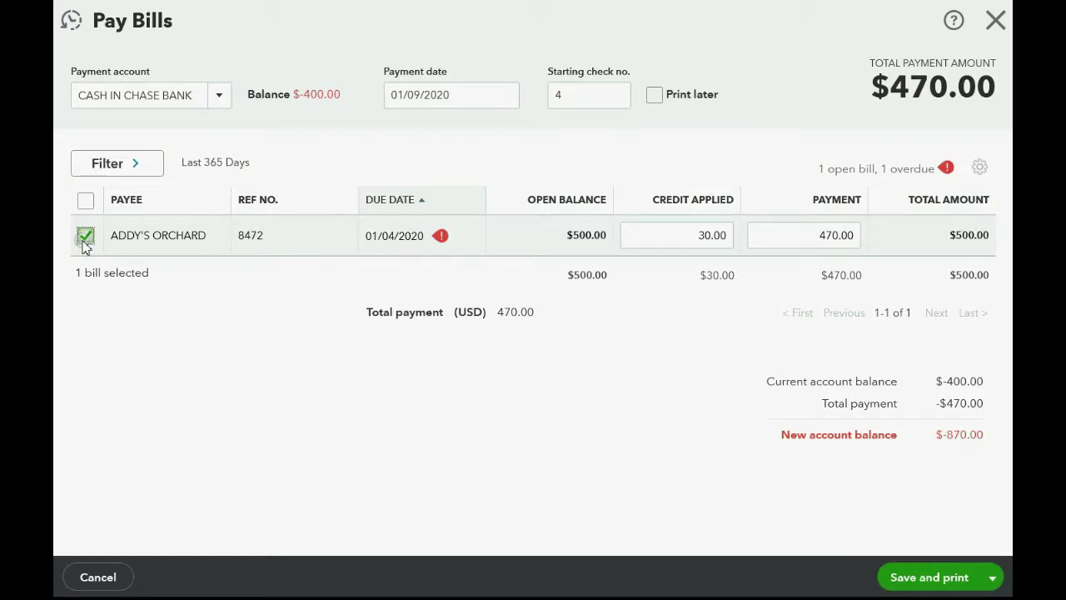
Set the payment amount for the Addy's Orchard bill to 0, leaving only the vendor credit applied
left_click_drag(798, 239, 886, 225)
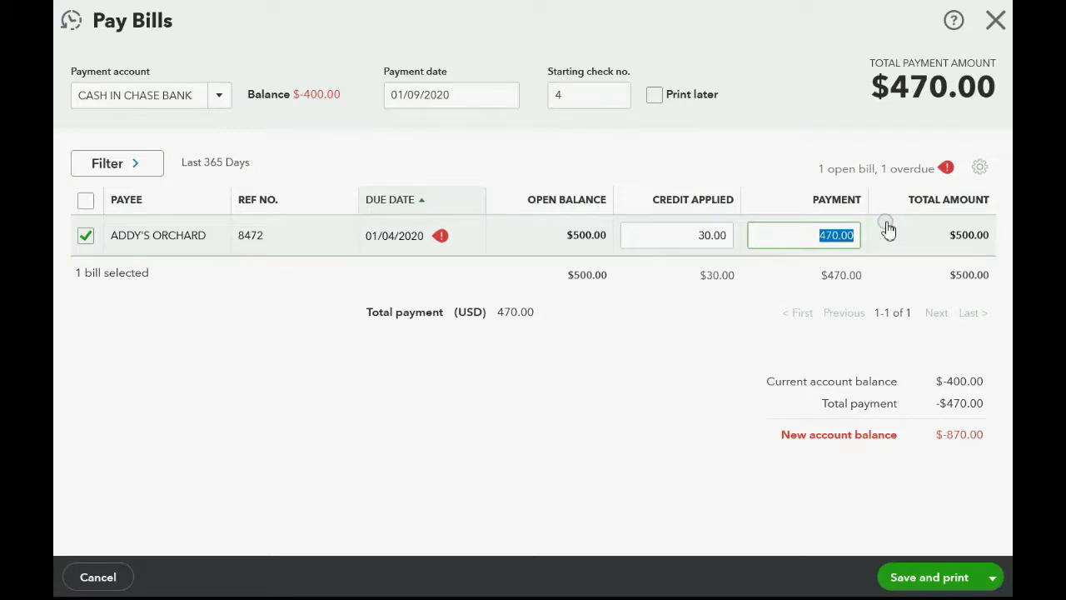
type("0")
left_click(671, 381)
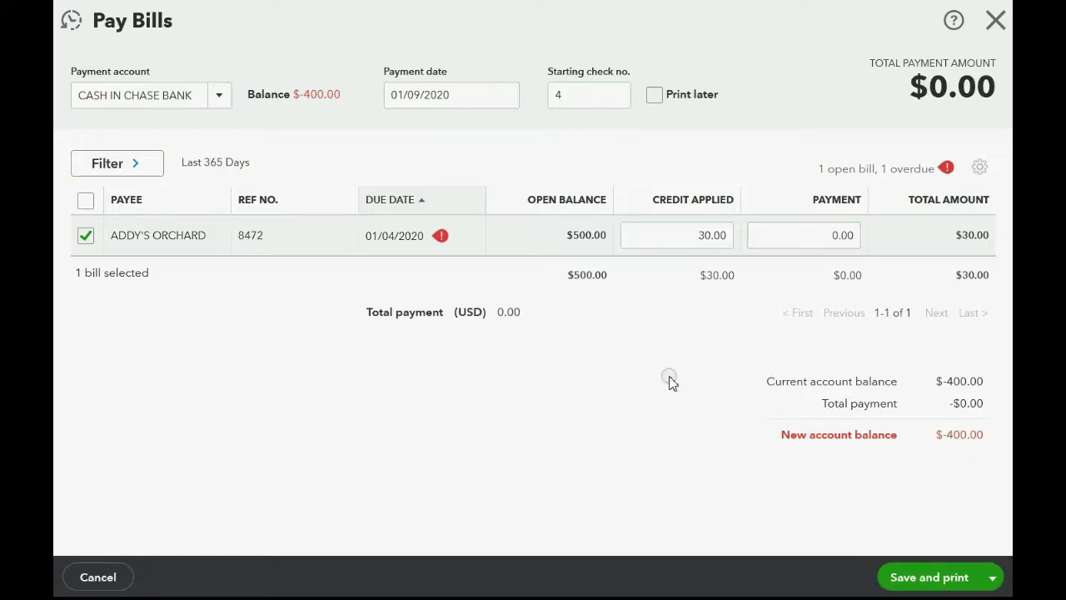
Save and close the bill payment, then review the Addy's Orchard bill's open balance in the Unpaid Bills report
left_click(673, 237)
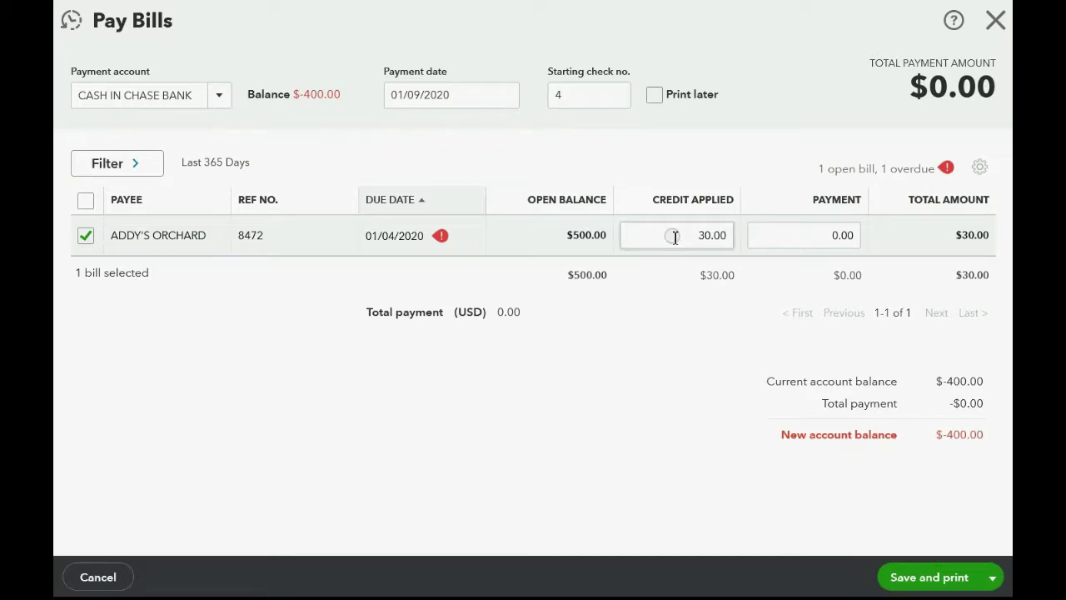
left_click(1007, 539)
left_click(992, 577)
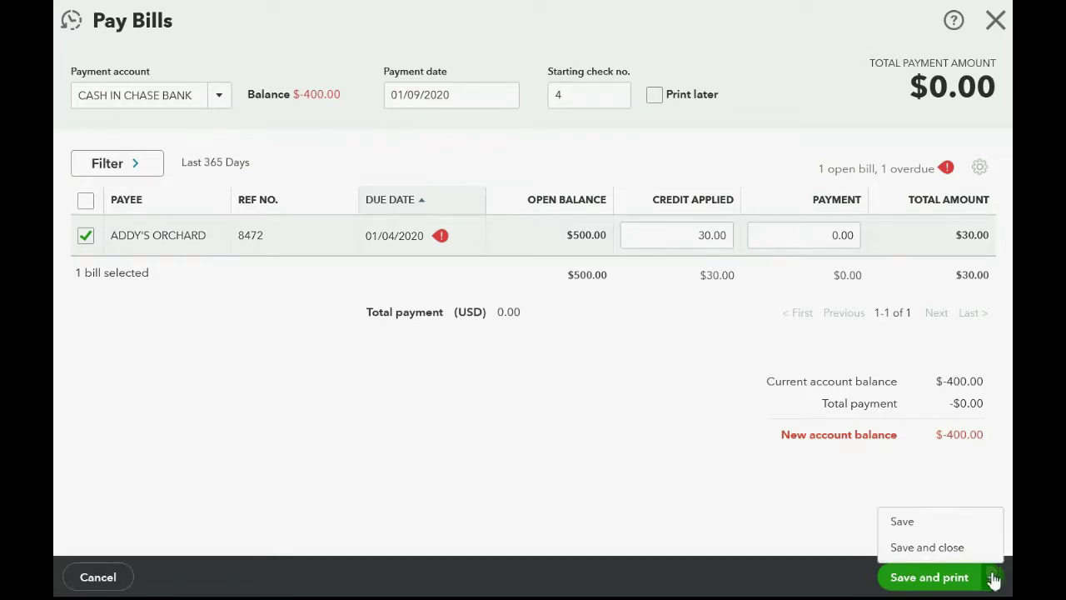
left_click(944, 548)
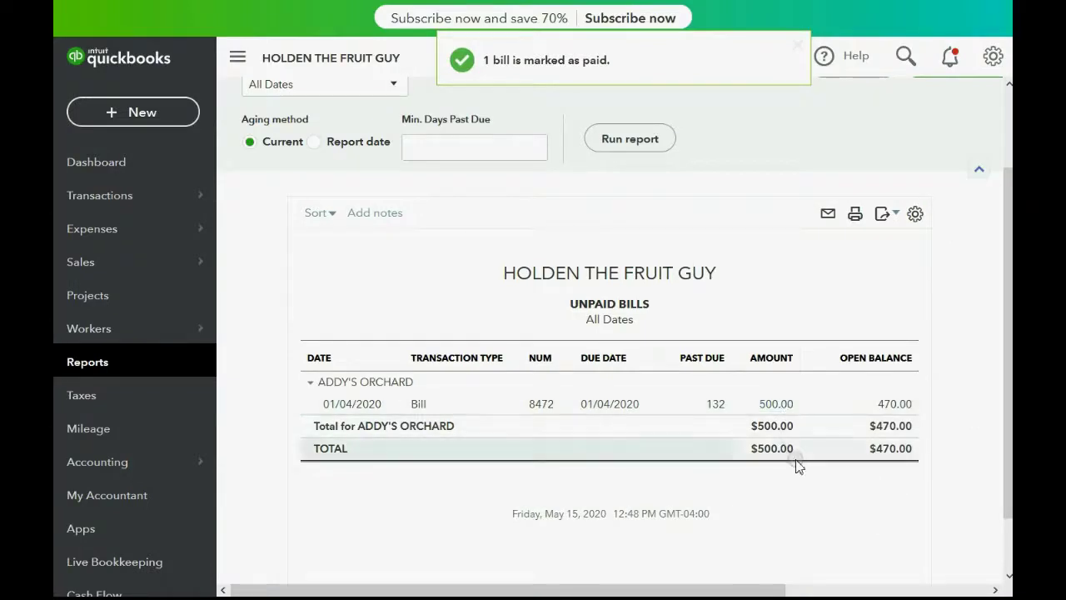
scroll(792, 490, "down", 2)
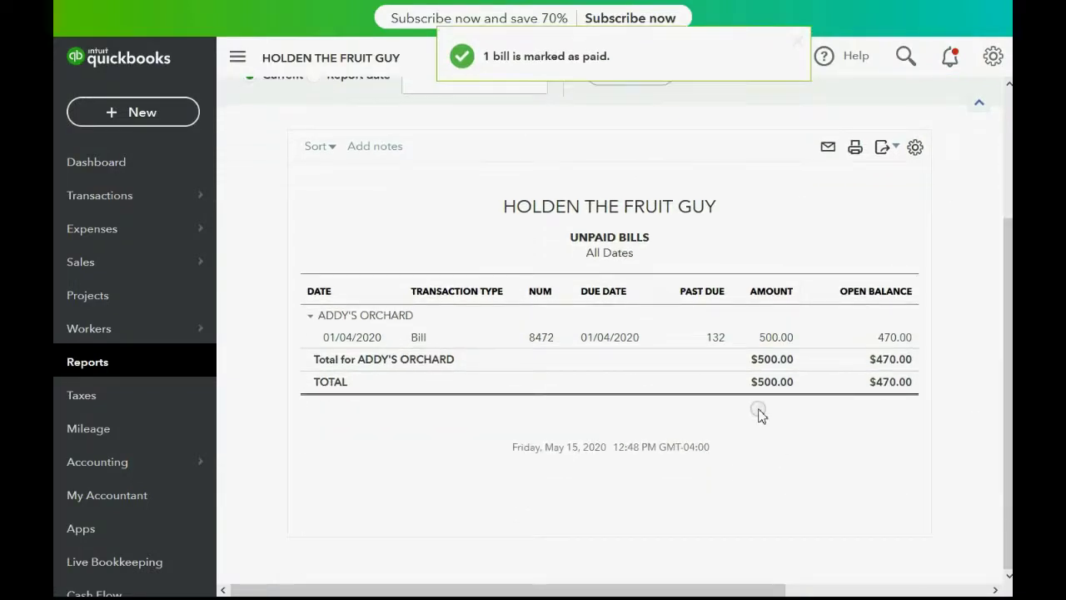